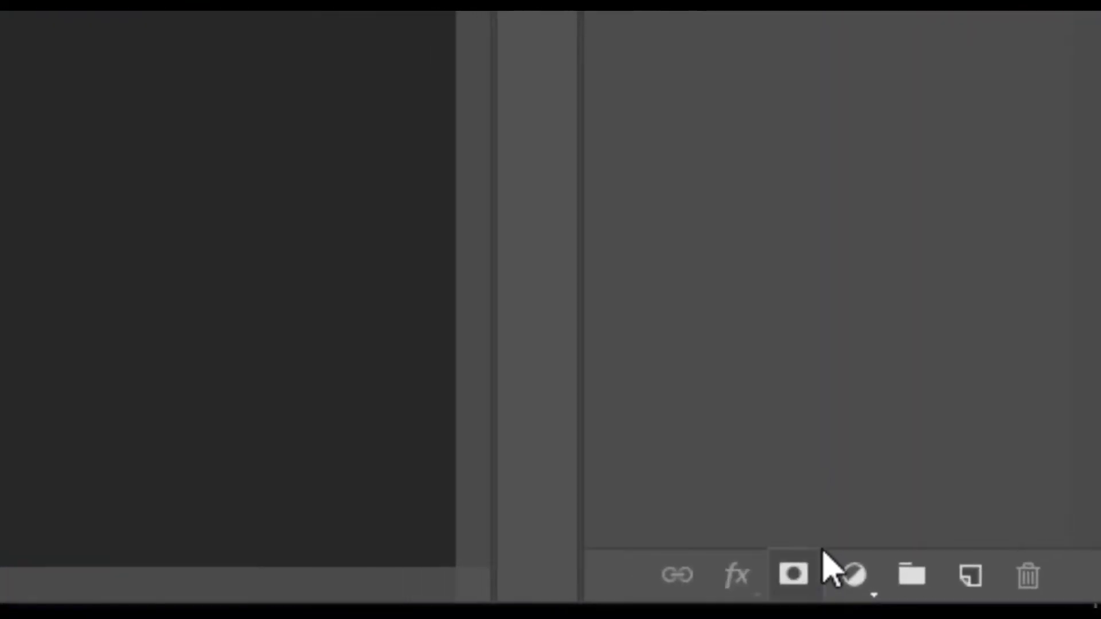
- Add a Brightness/Contrast adjustment layer with brightness -150 and contrast 92
left_click(853, 574)
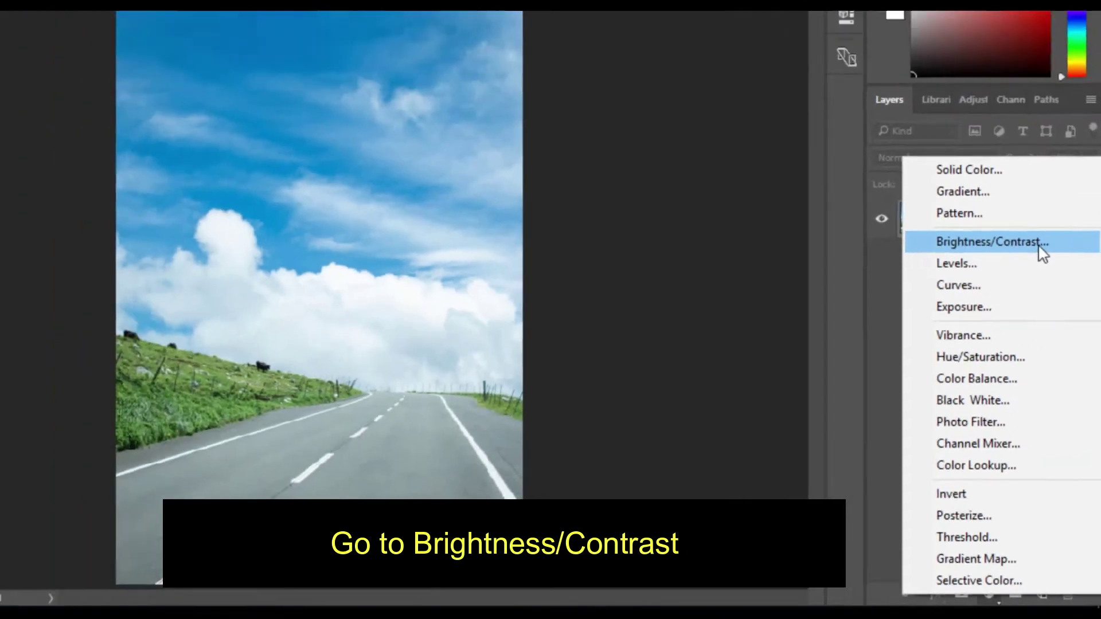
left_click(1039, 249)
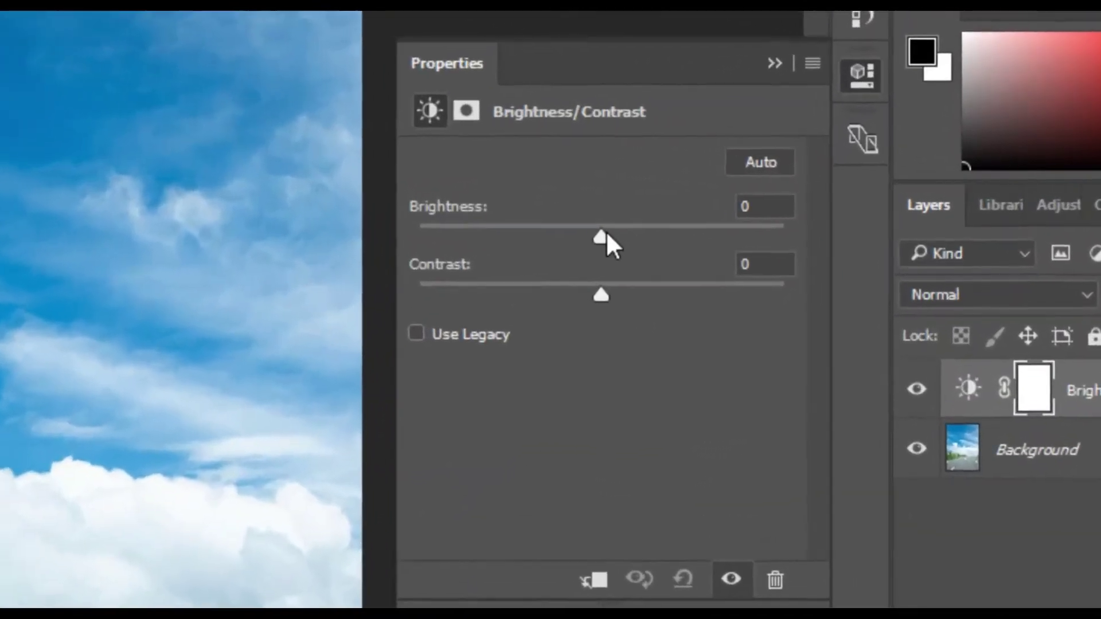
left_click_drag(754, 208, 727, 216)
left_click_drag(547, 252, 392, 303)
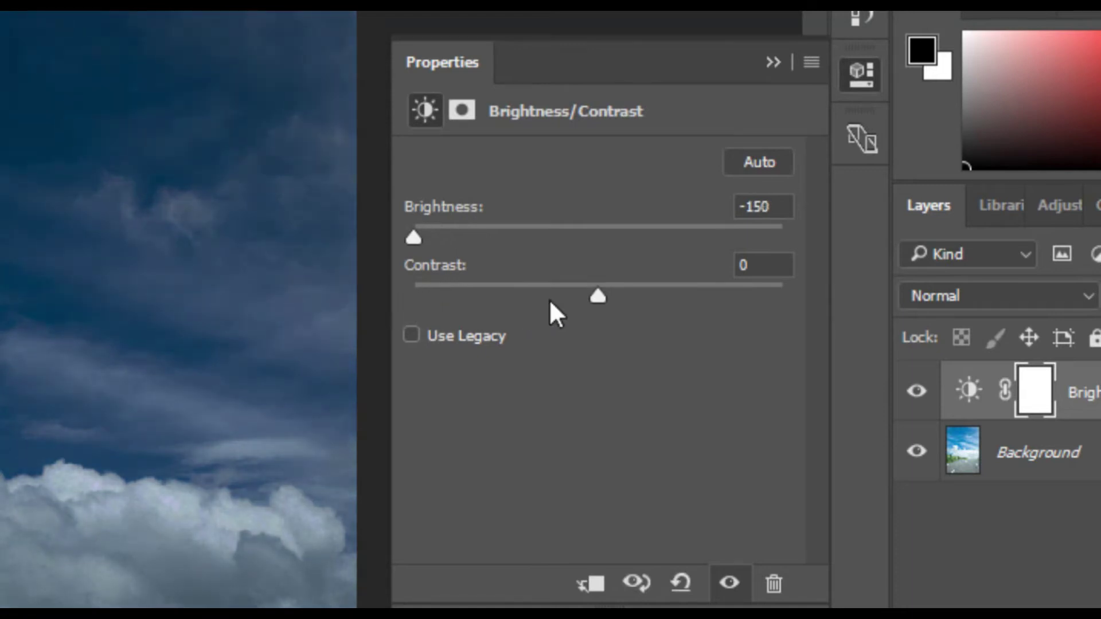
mouse_move(594, 297)
left_mouse_down()
mouse_move(778, 300)
mouse_move(769, 300)
left_mouse_up()
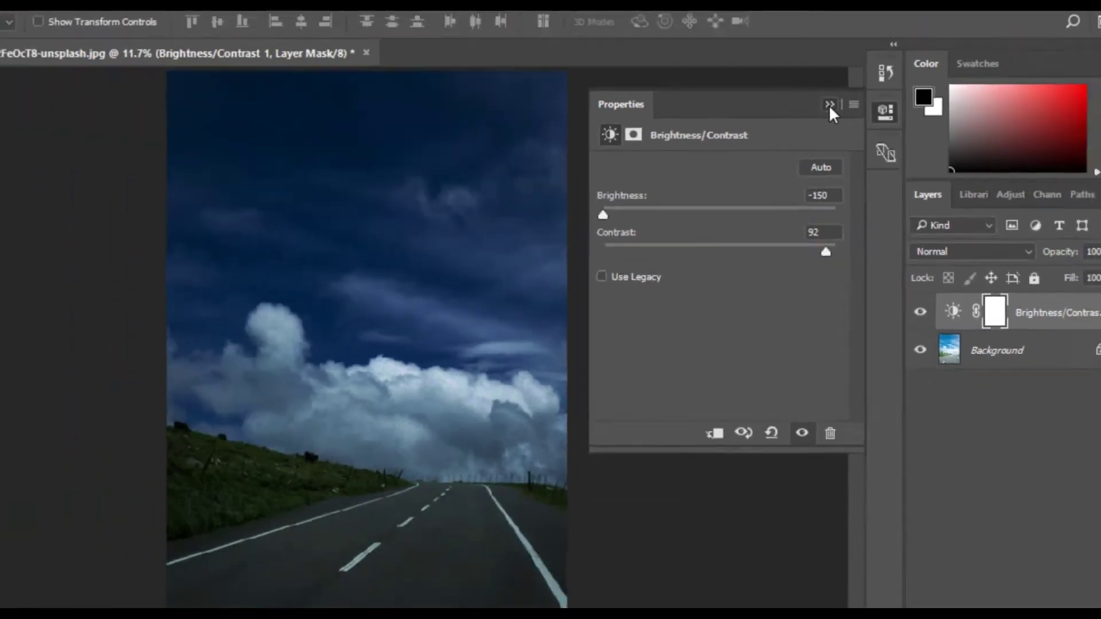
left_click(829, 105)
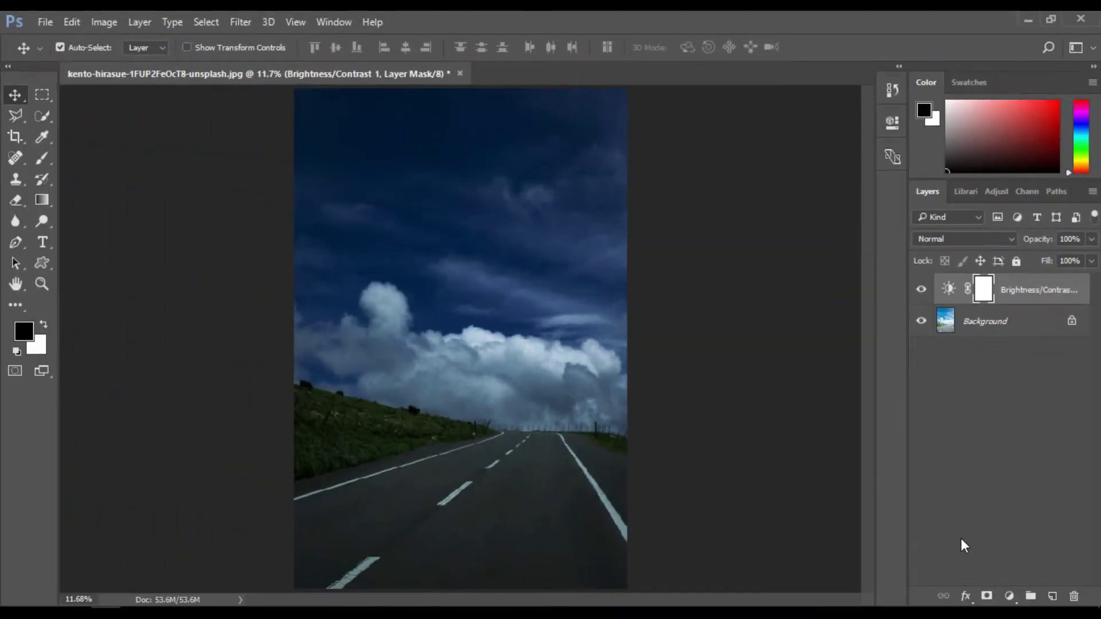
- Add a Curves adjustment layer with a midpoint and the top-right endpoint dragged down to dim highlights
left_click(1010, 596)
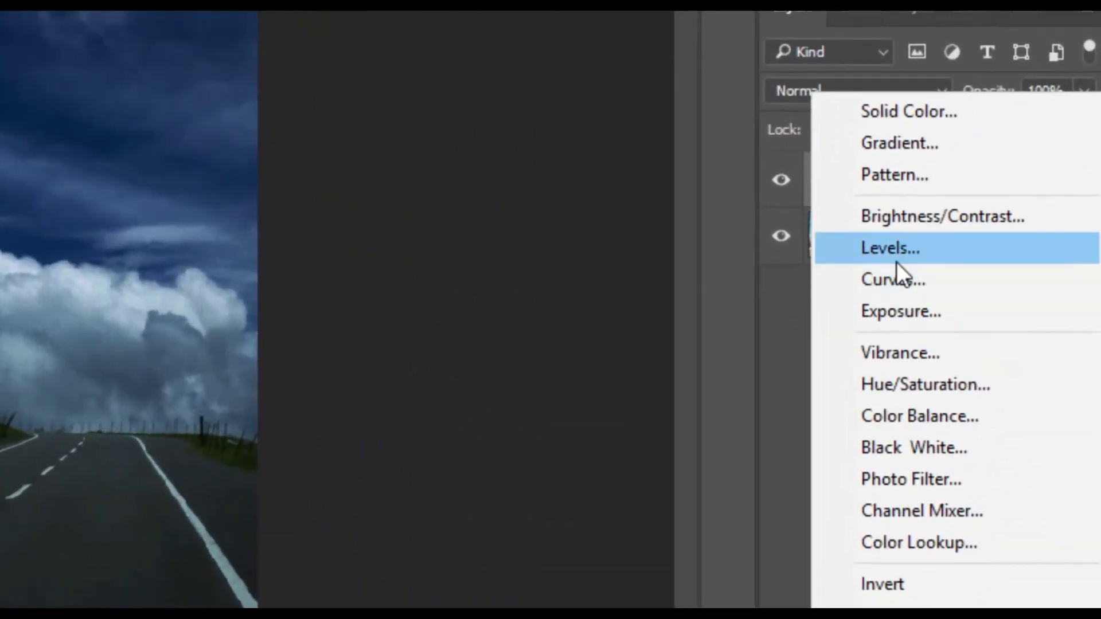
left_click(897, 273)
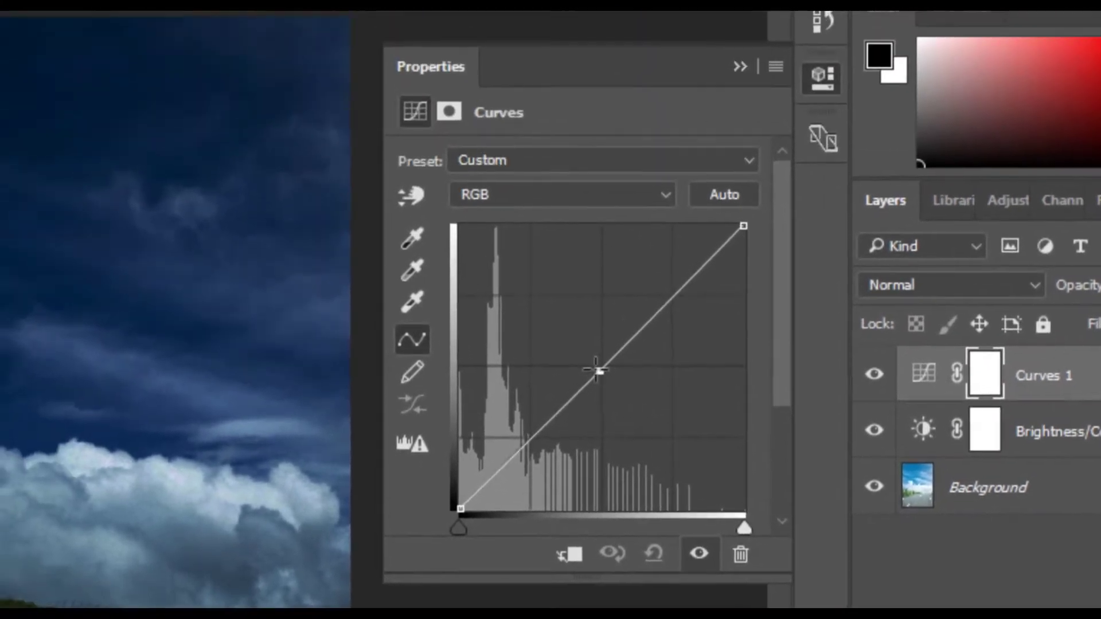
left_click(594, 368)
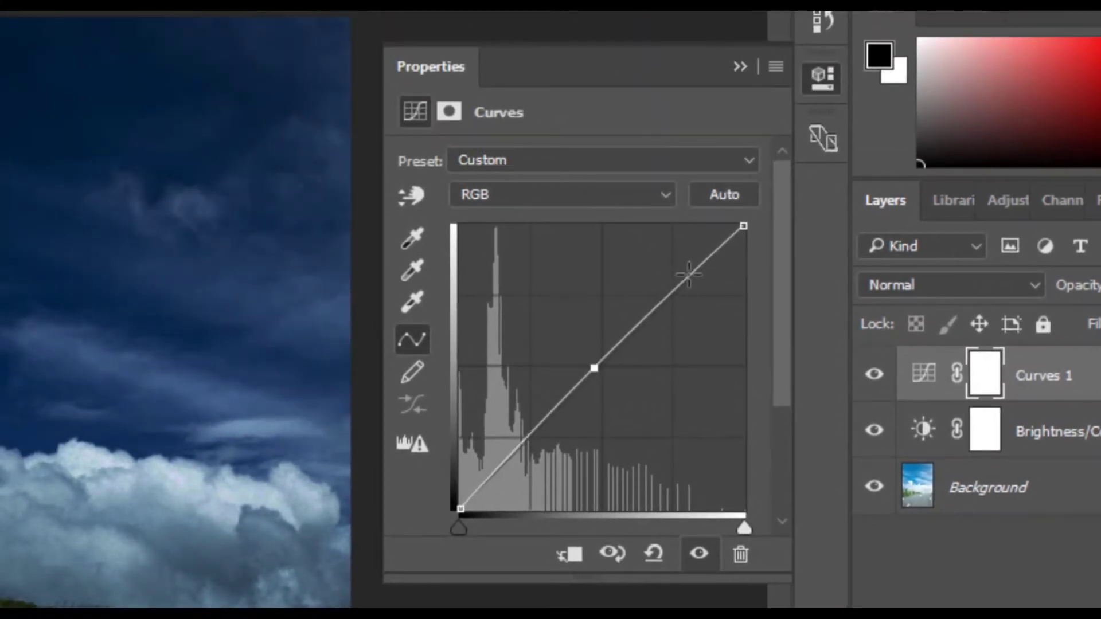
left_click_drag(691, 275, 698, 296)
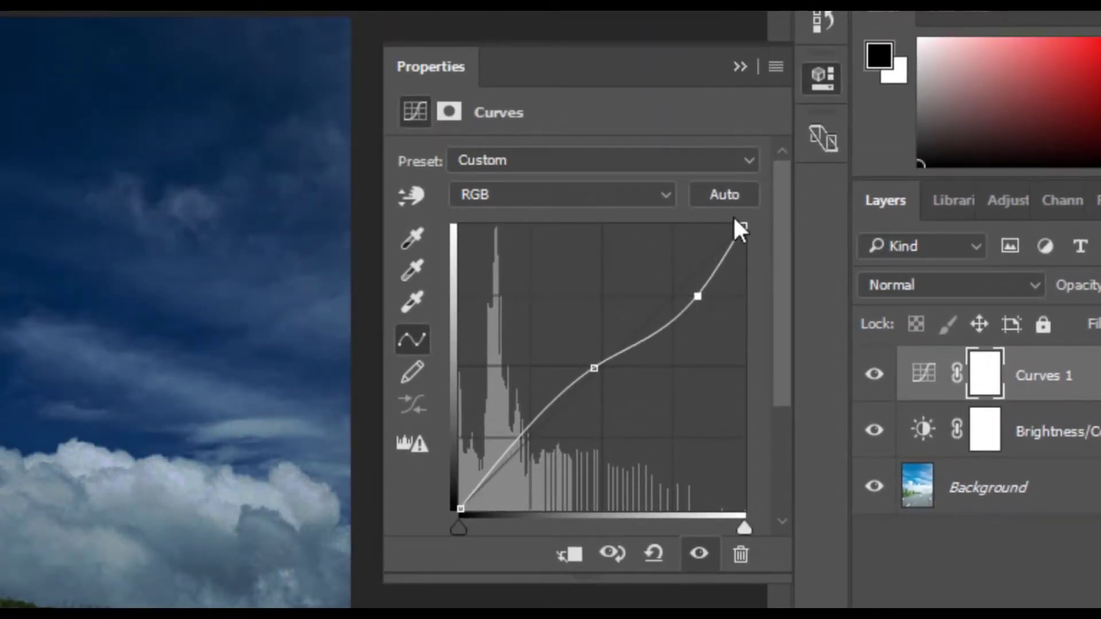
left_click_drag(742, 236, 757, 324)
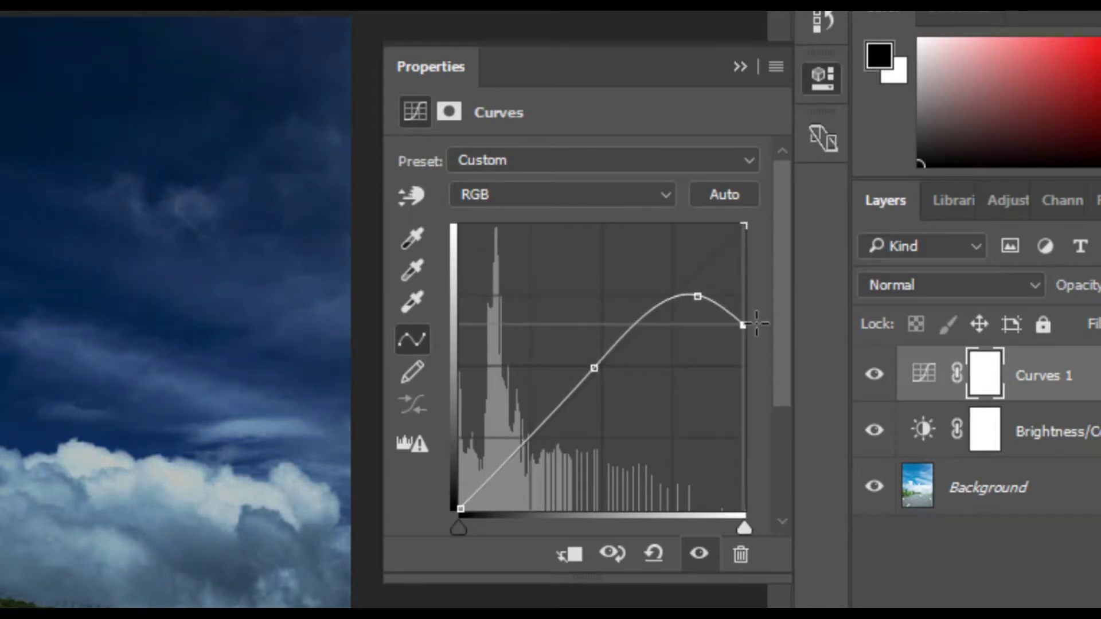
mouse_move(595, 367)
left_mouse_down()
mouse_move(594, 411)
mouse_move(598, 379)
left_mouse_up()
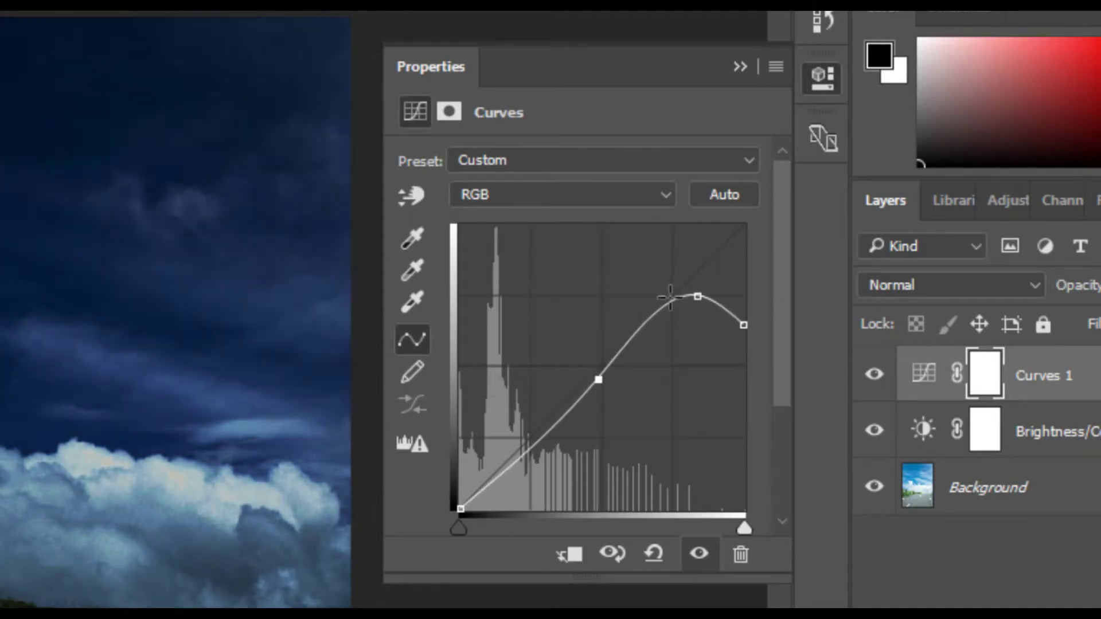
mouse_move(692, 296)
left_mouse_down()
mouse_move(681, 333)
mouse_move(695, 298)
left_mouse_up()
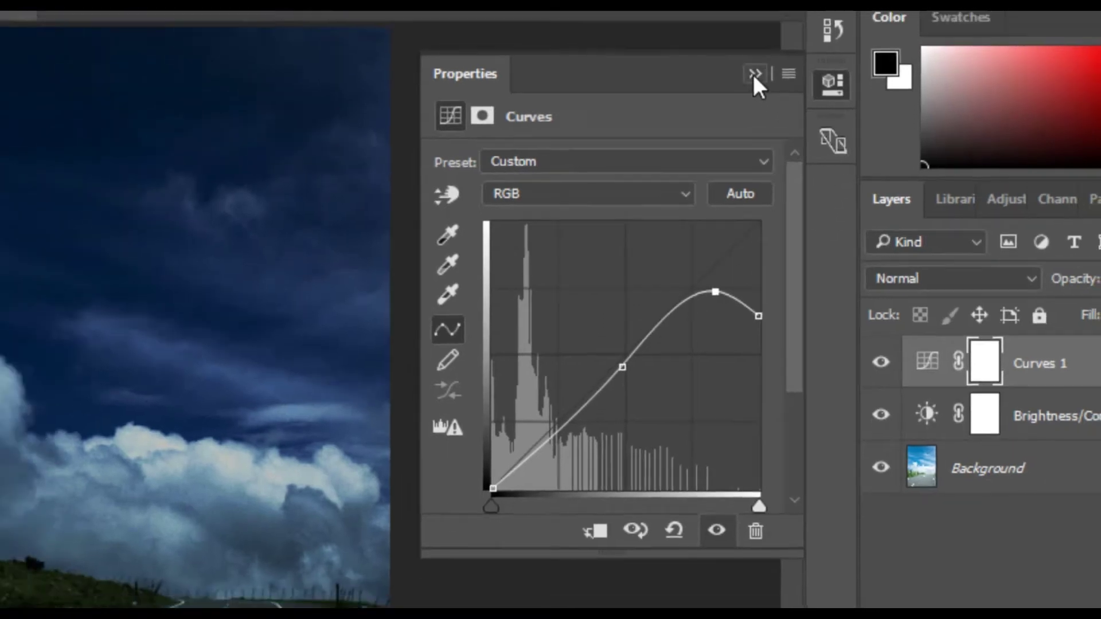
left_click(754, 74)
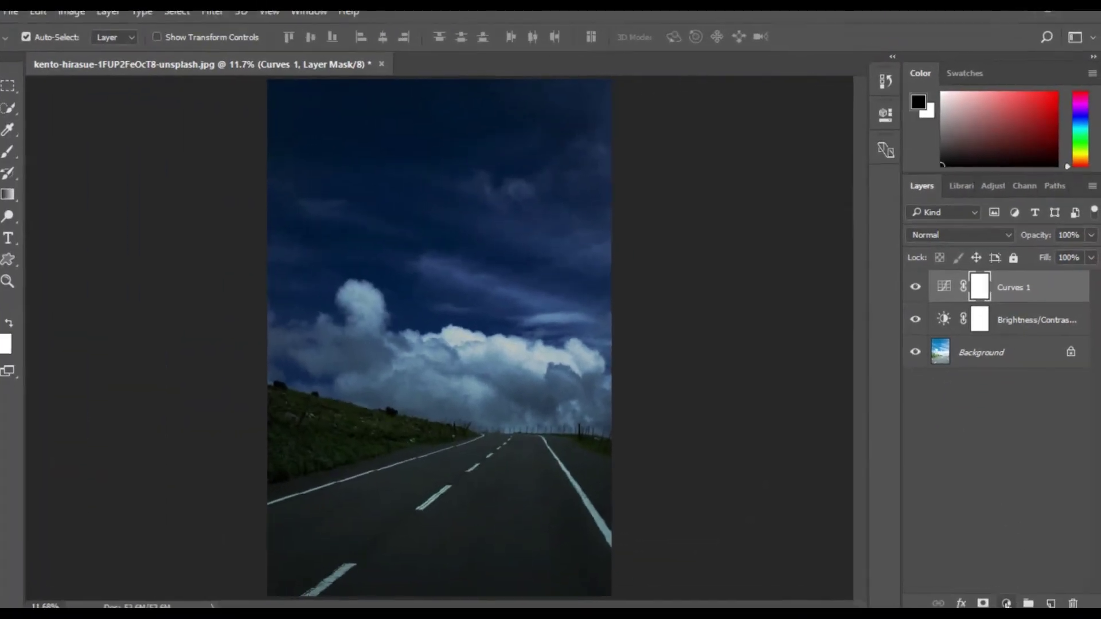
left_click(1009, 596)
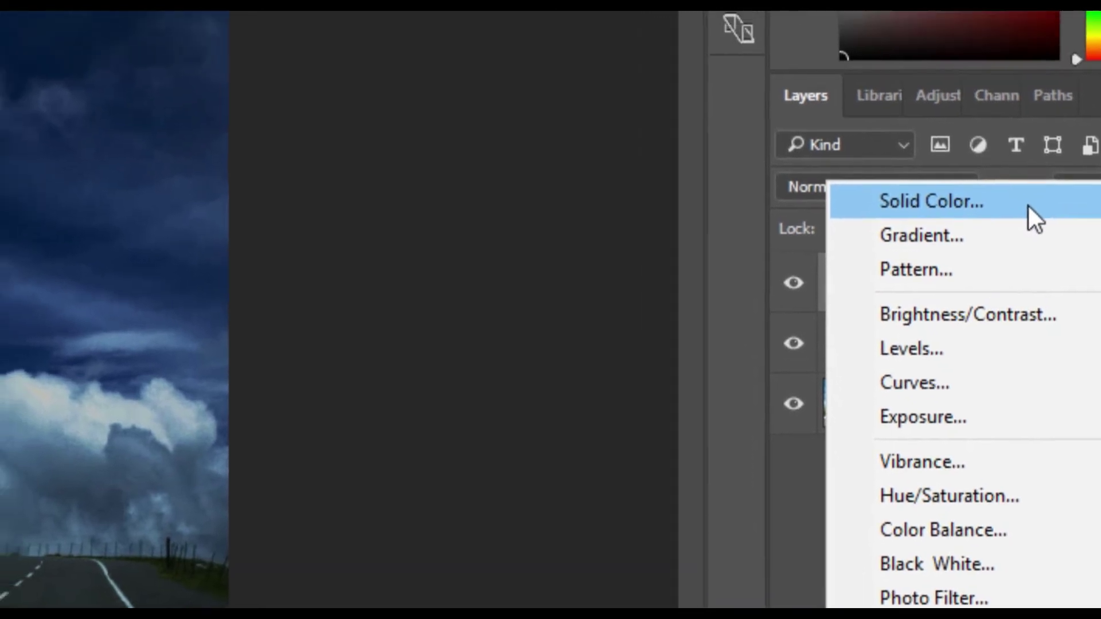
- Add a #ffffff Solid Color fill layer and invert its mask to black
left_click(991, 144)
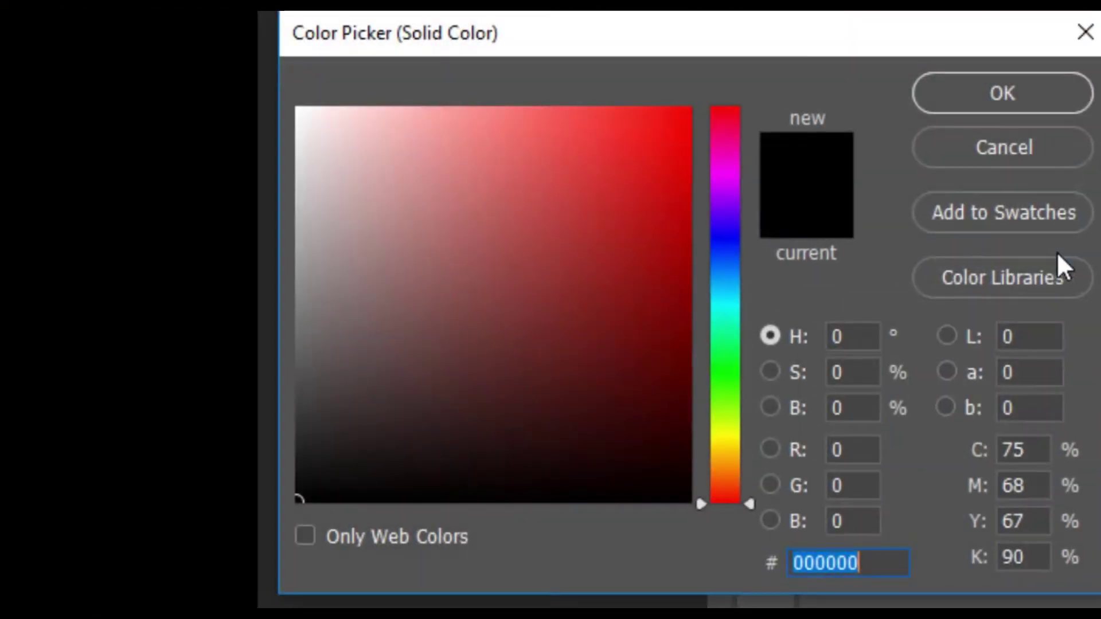
left_click_drag(616, 264, 241, 74)
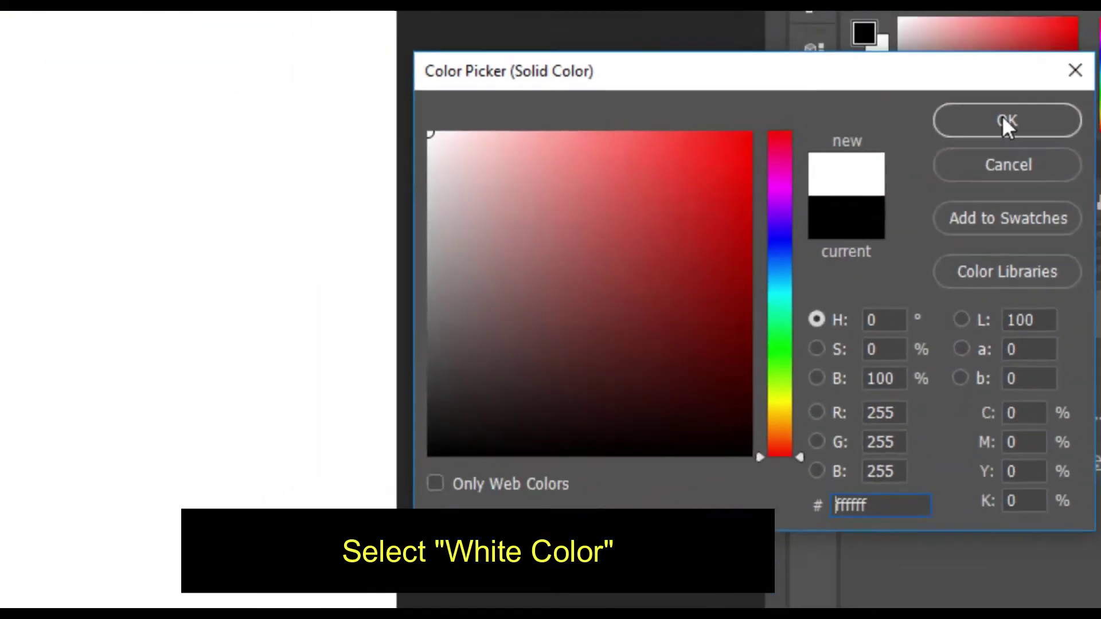
left_click(1002, 115)
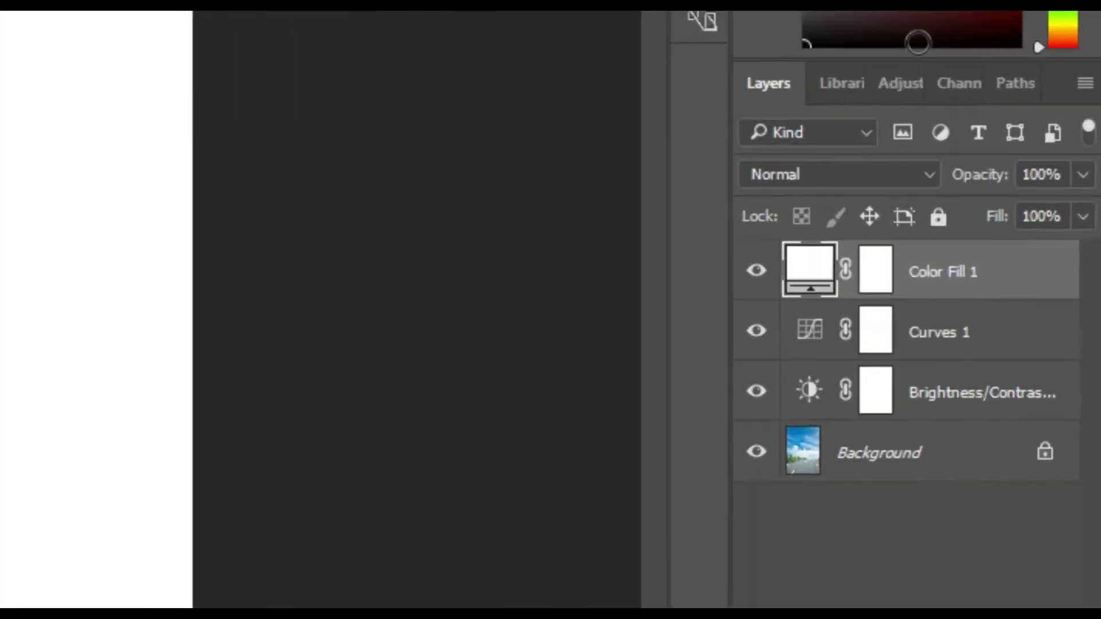
left_click(865, 280)
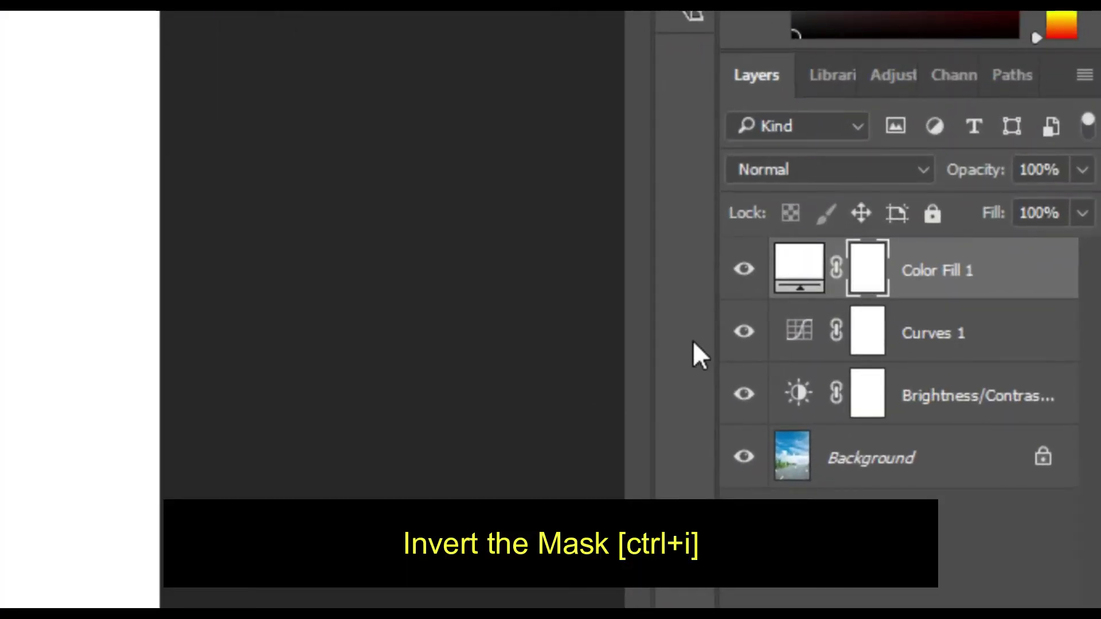
key("ctrl+i")
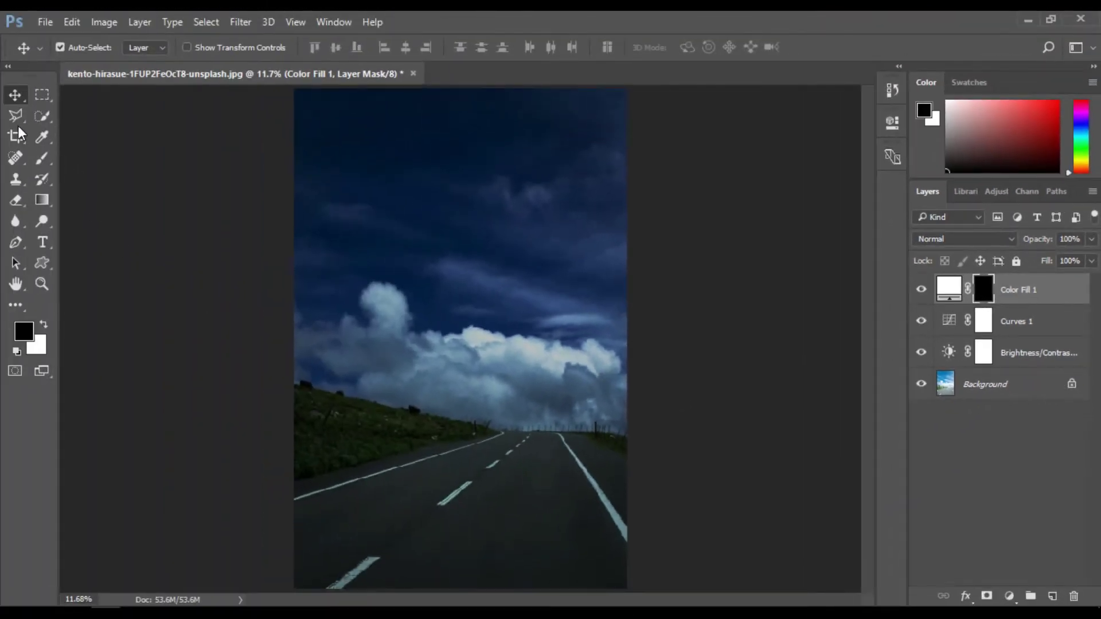
- Trace the nearest lane dash with the Pen tool and fill it white on the Color Fill mask
left_click(15, 241)
scroll(388, 484, "up", 2)
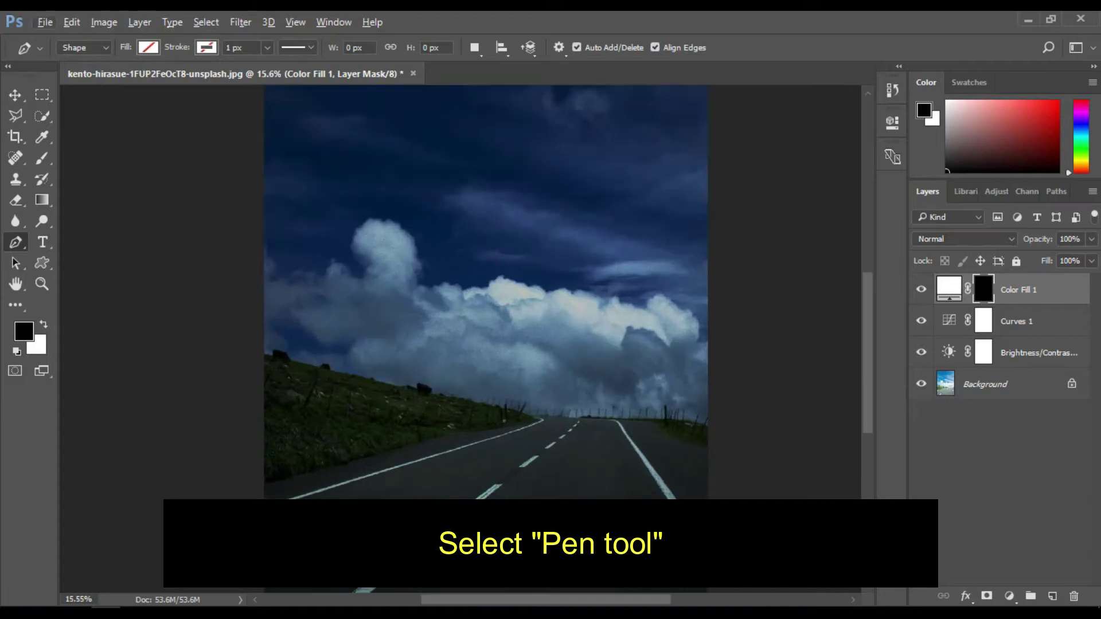
left_click_drag(388, 485, 473, 357)
scroll(418, 469, "up", 4)
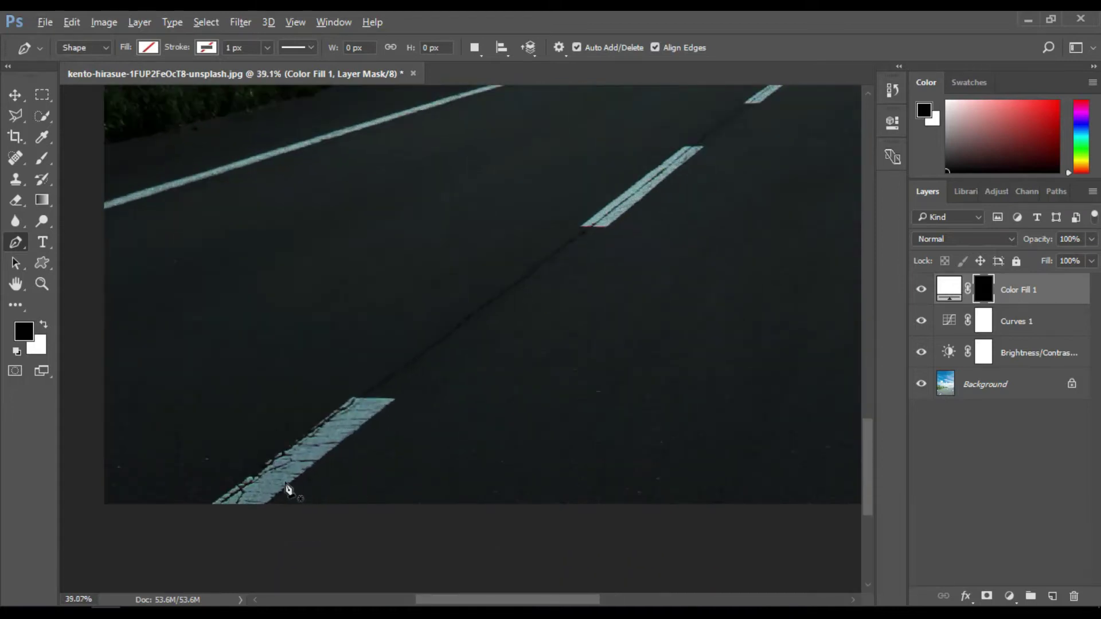
left_click(208, 505)
left_click(350, 395)
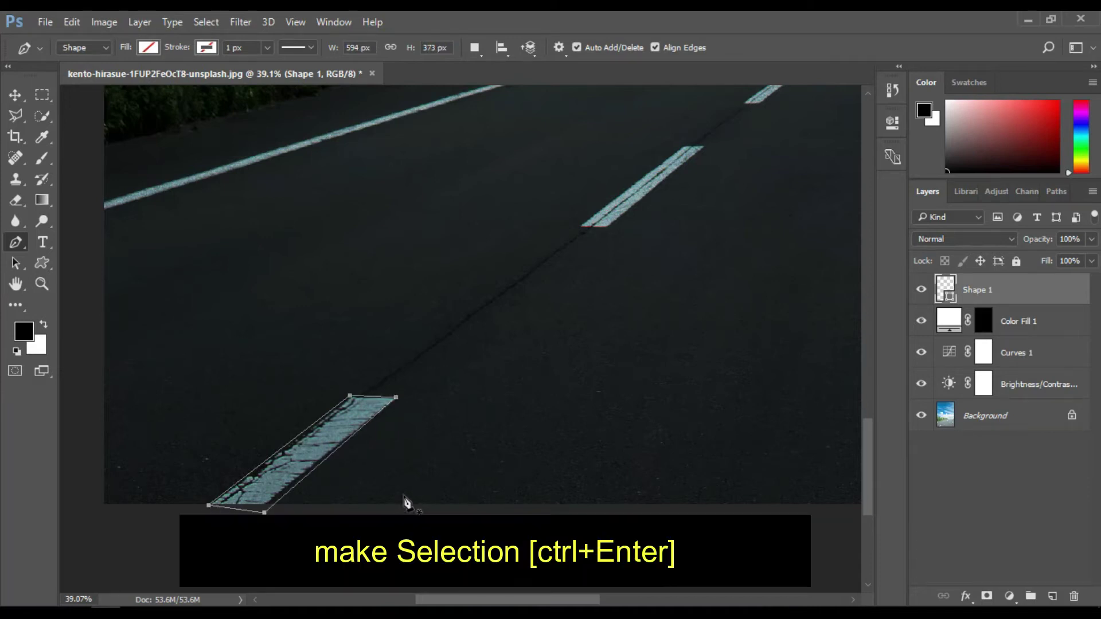
key("ctrl+Return")
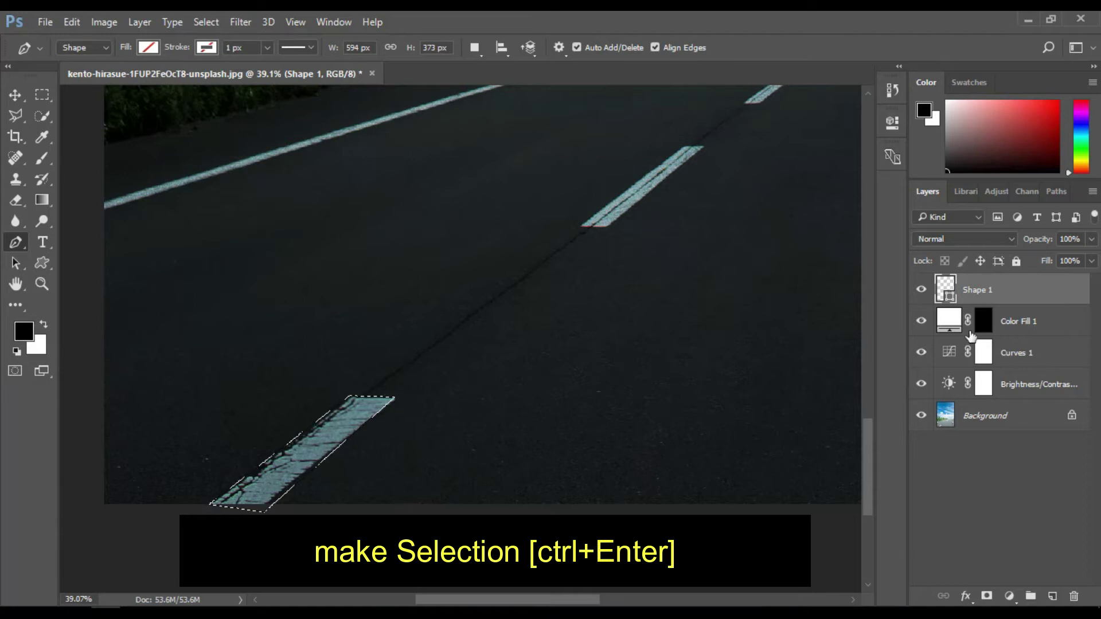
left_click(983, 321)
key("Delete")
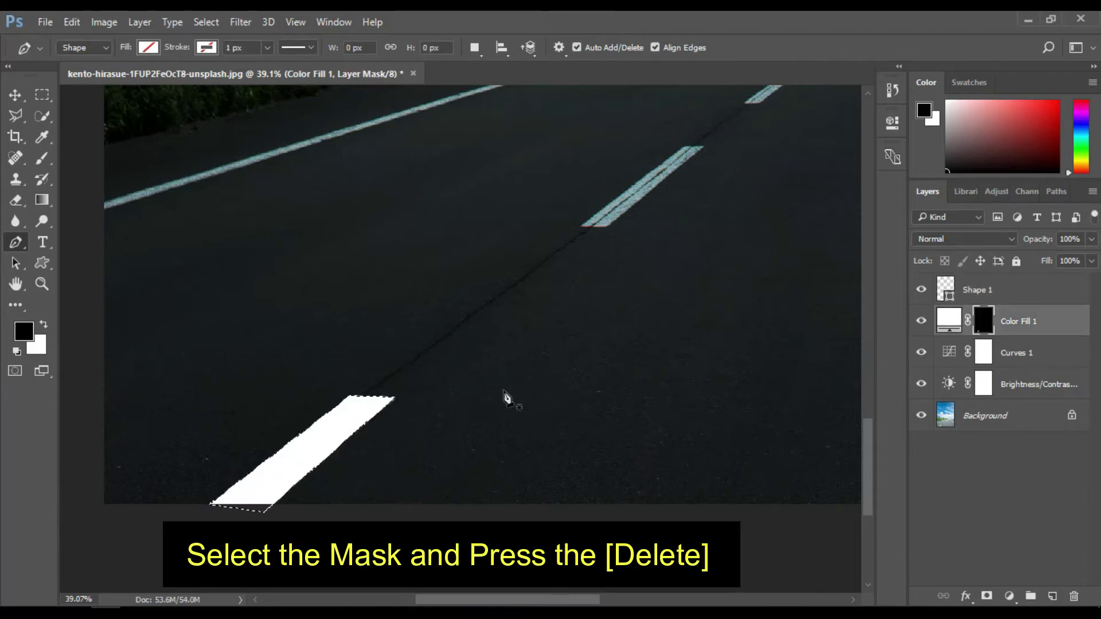
- Trace the next lane dash, fill it white on the mask, and deselect
left_click_drag(503, 393, 450, 513)
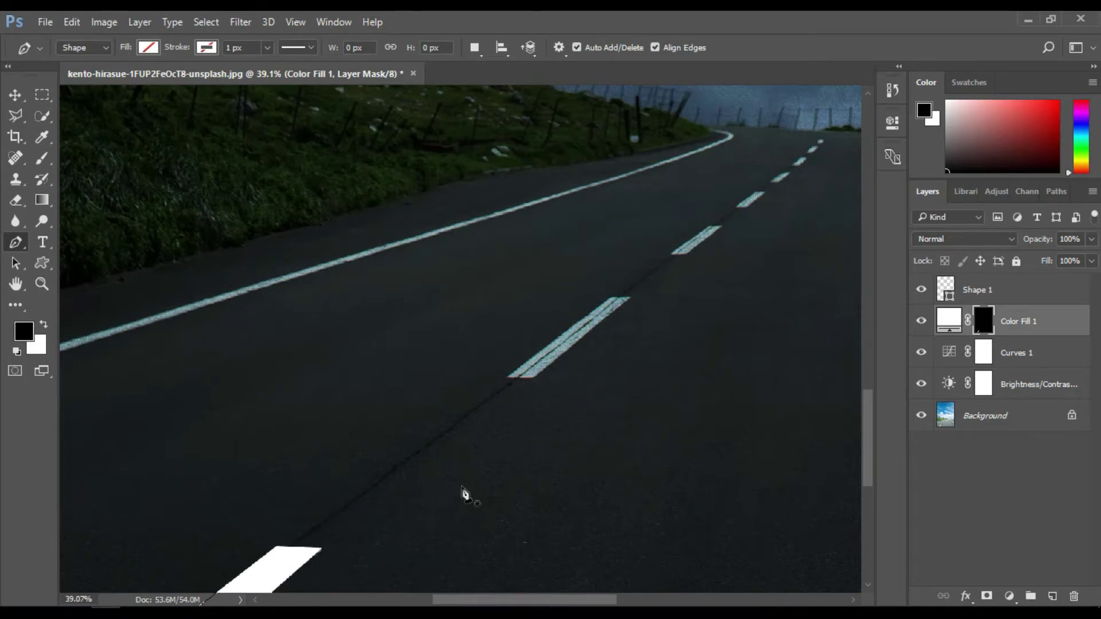
scroll(493, 470, "up", 3)
left_click(439, 420)
left_click(601, 294)
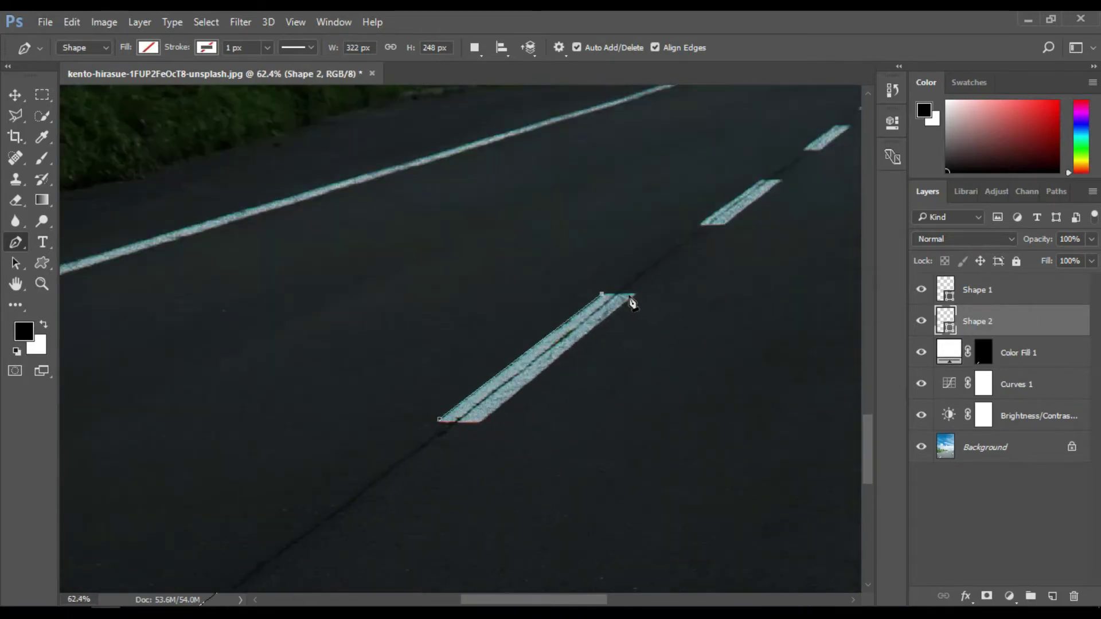
key("ctrl+Return")
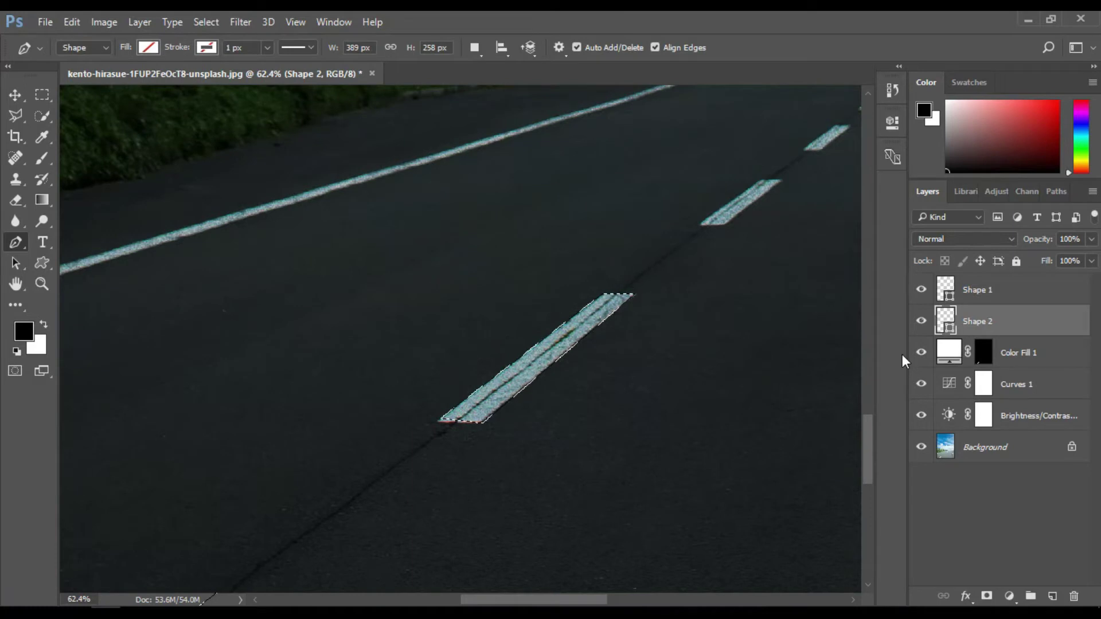
left_click(983, 352)
key("Delete")
scroll(618, 369, "down", 3)
key("ctrl+d")
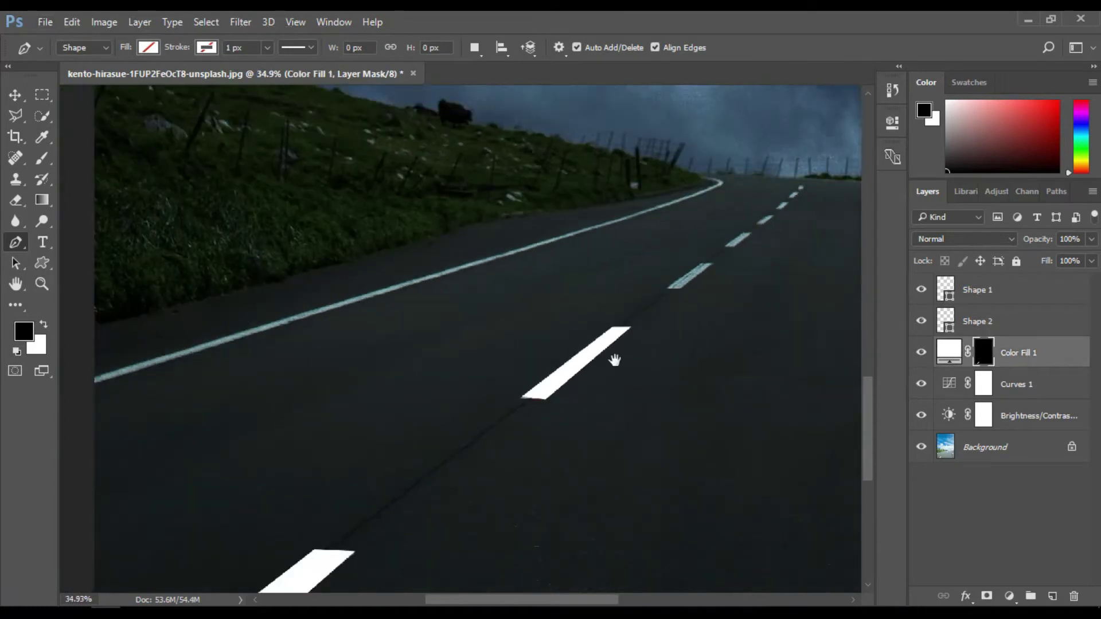
scroll(618, 368, "down", 1)
scroll(618, 369, "down", 2)
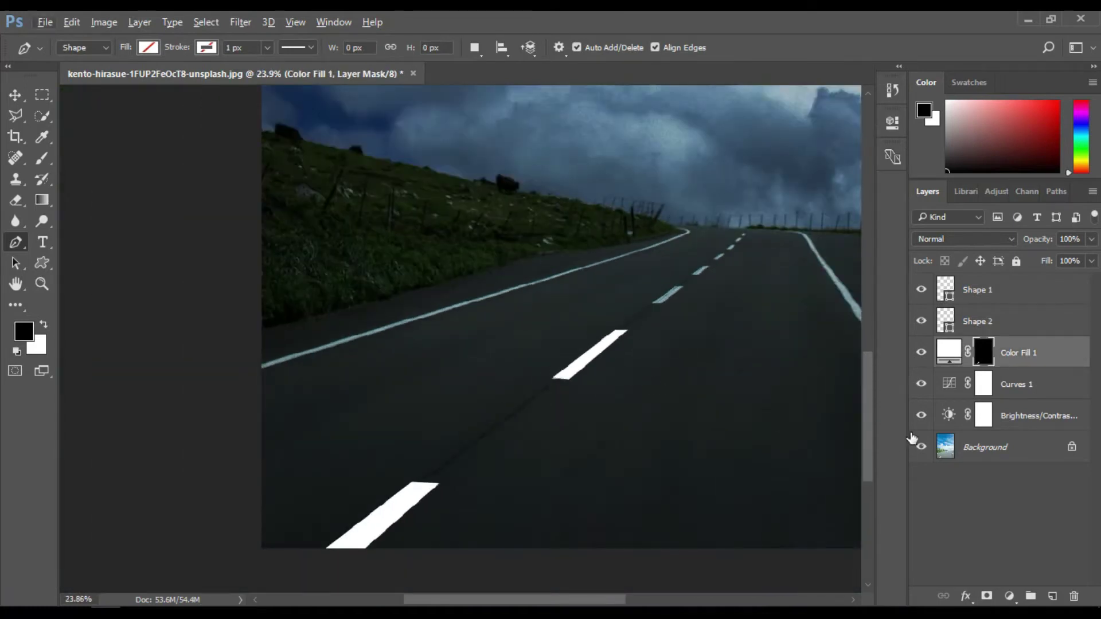
- Give Color Fill 1 a cyan Screen Outer Glow at about 52% opacity
double_click(1066, 368)
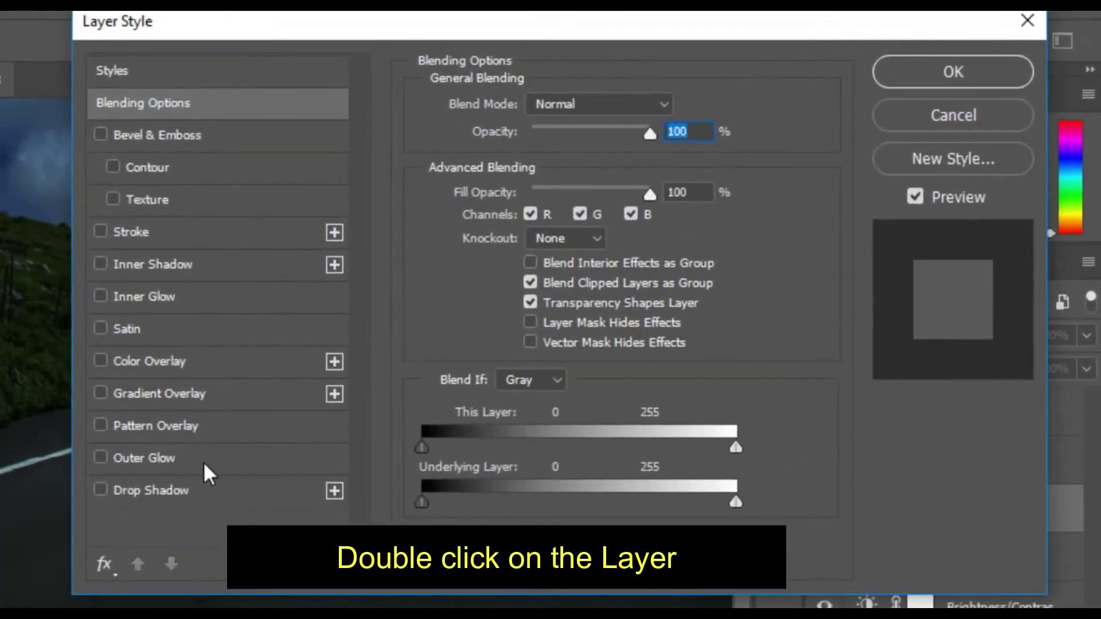
left_click(206, 455)
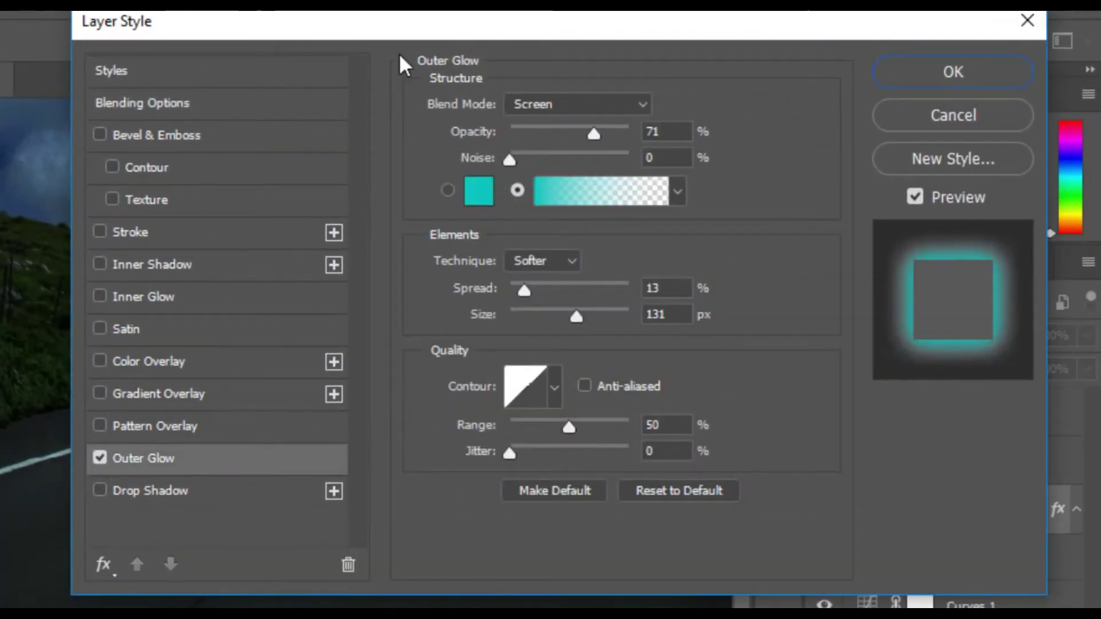
mouse_move(398, 25)
left_mouse_down()
mouse_move(738, 110)
mouse_move(692, 34)
left_mouse_up()
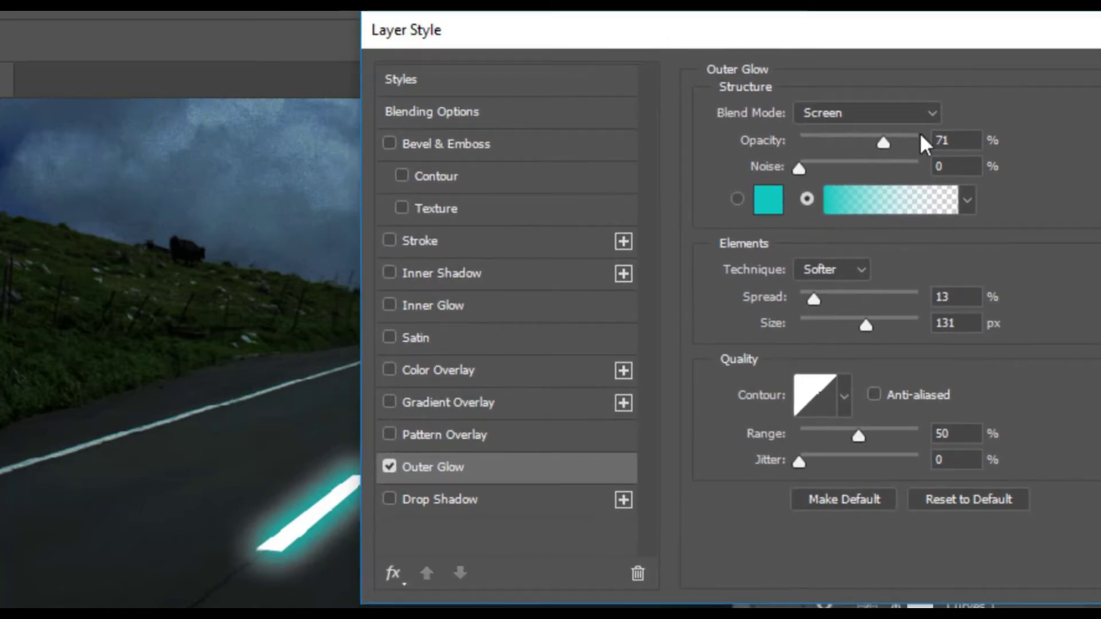
left_click_drag(884, 143, 867, 159)
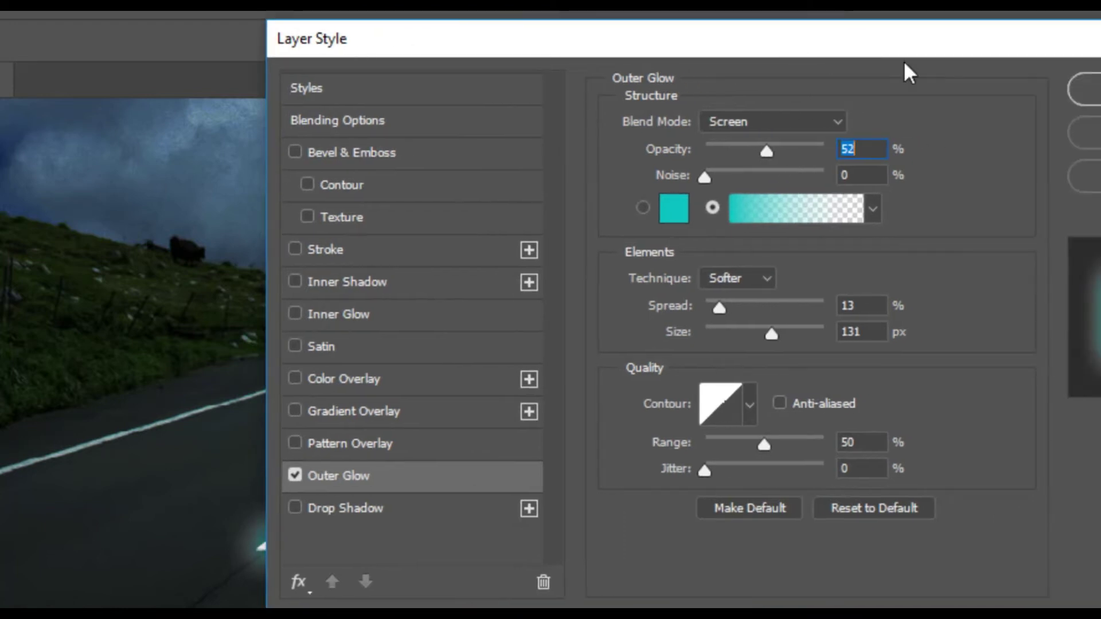
left_click(1047, 109)
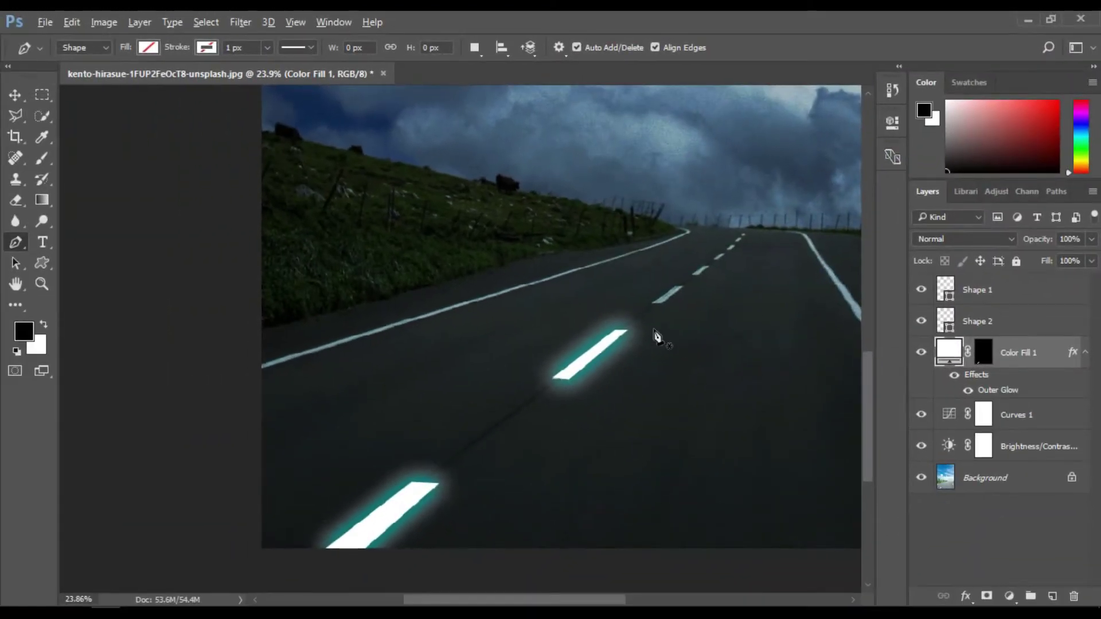
- Trace the next lane dash and fill it white on the Color Fill 1 mask
scroll(657, 337, "up", 3)
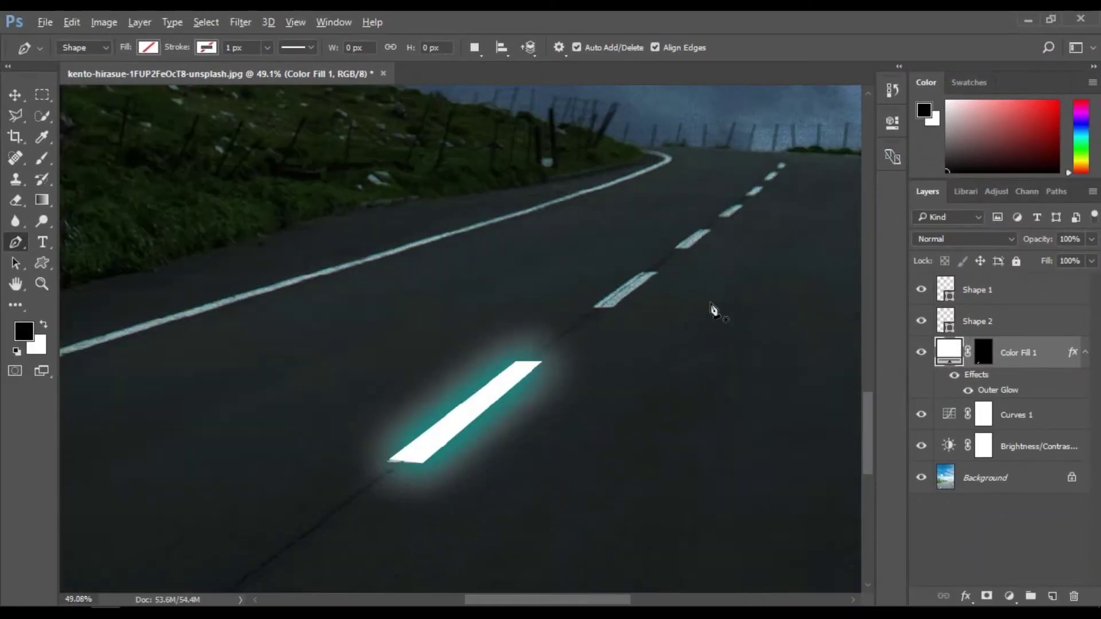
scroll(713, 310, "up", 2)
scroll(663, 312, "up", 3)
left_click(982, 355)
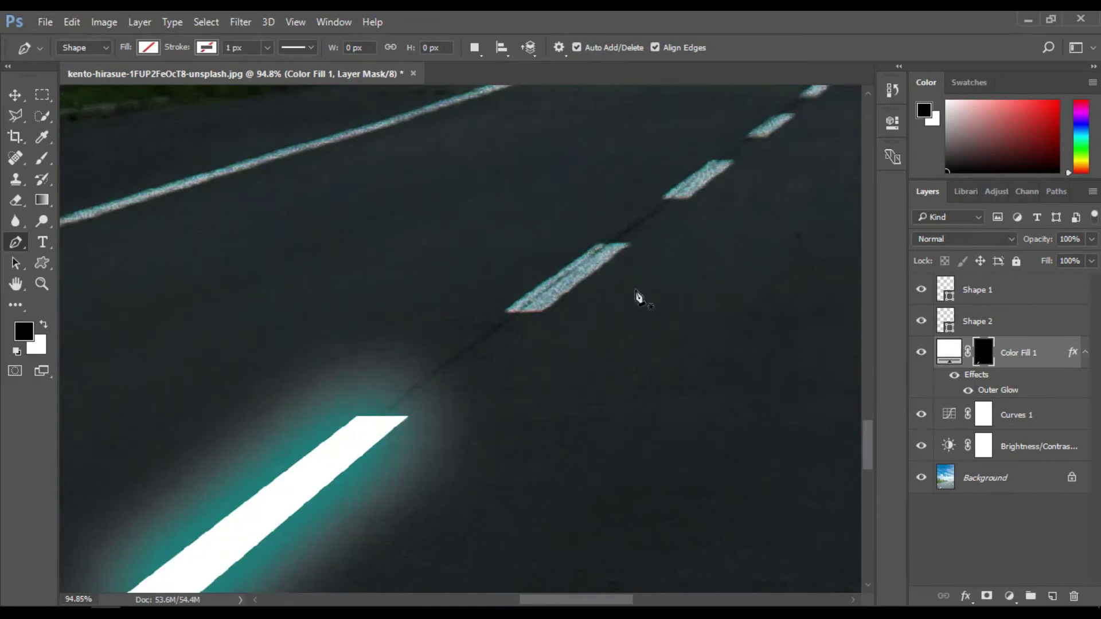
left_click(503, 310)
left_click(595, 241)
key("ctrl+Return")
left_click(982, 383)
key("ctrl+BackSpace")
left_click_drag(777, 301, 748, 424)
key("ctrl+d")
- Outline the following dash up the road and fill it white on the mask
scroll(720, 332, "up", 3)
left_click(601, 318)
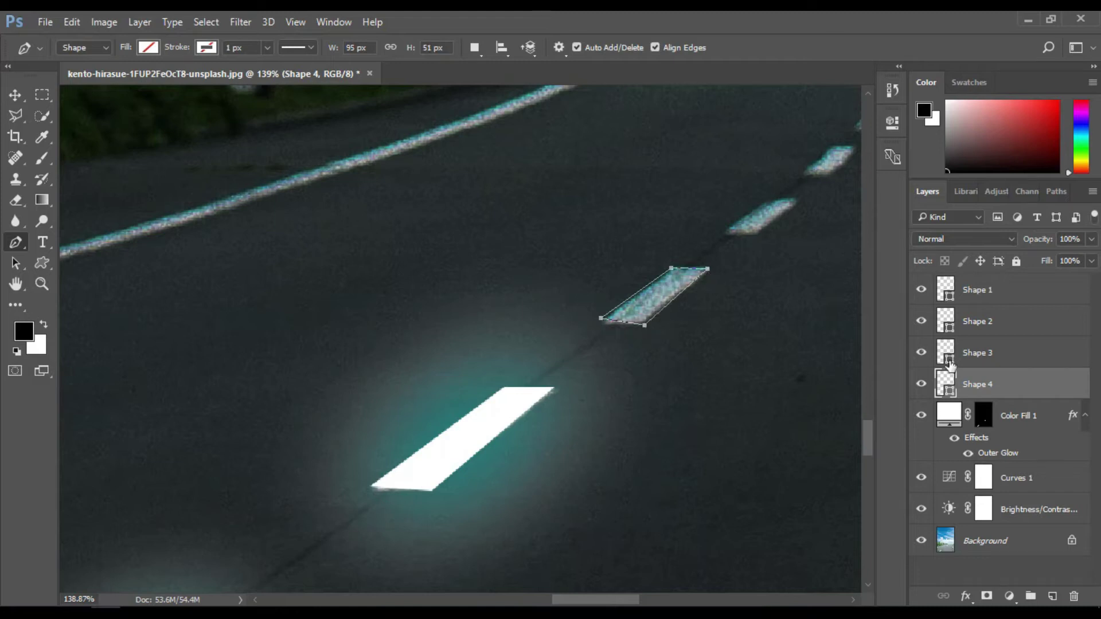
left_click(984, 414)
left_click(1004, 392)
key("ctrl+Return")
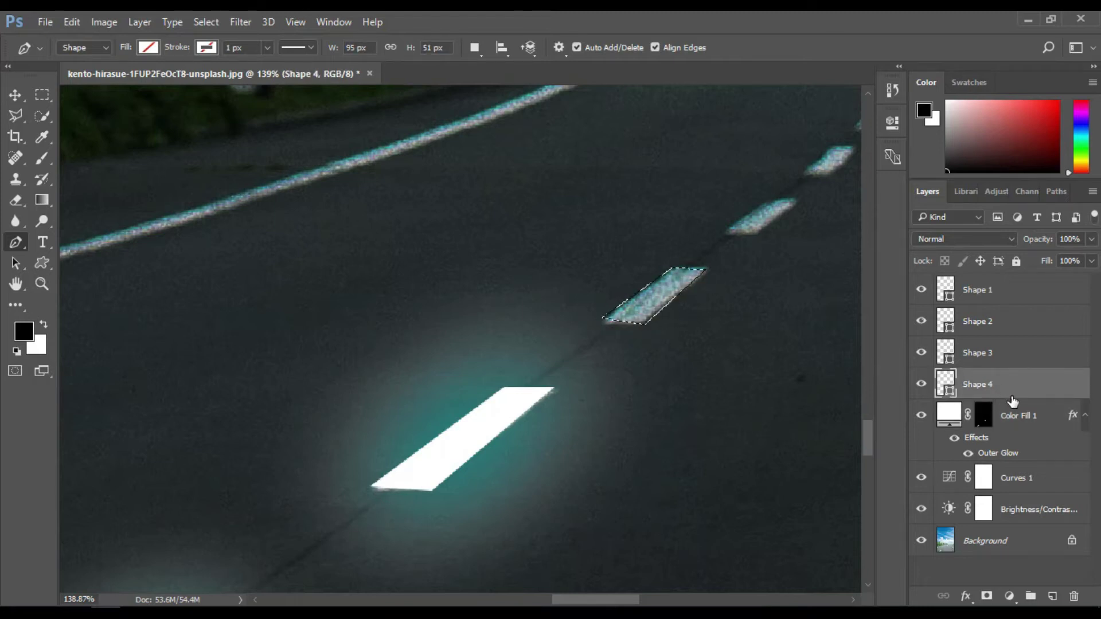
left_click(983, 414)
key("ctrl+BackSpace")
key("ctrl+d")
- Fill another distant dash white and delete the leftover dash outline layers
left_click_drag(769, 325, 728, 423)
scroll(711, 352, "up", 1)
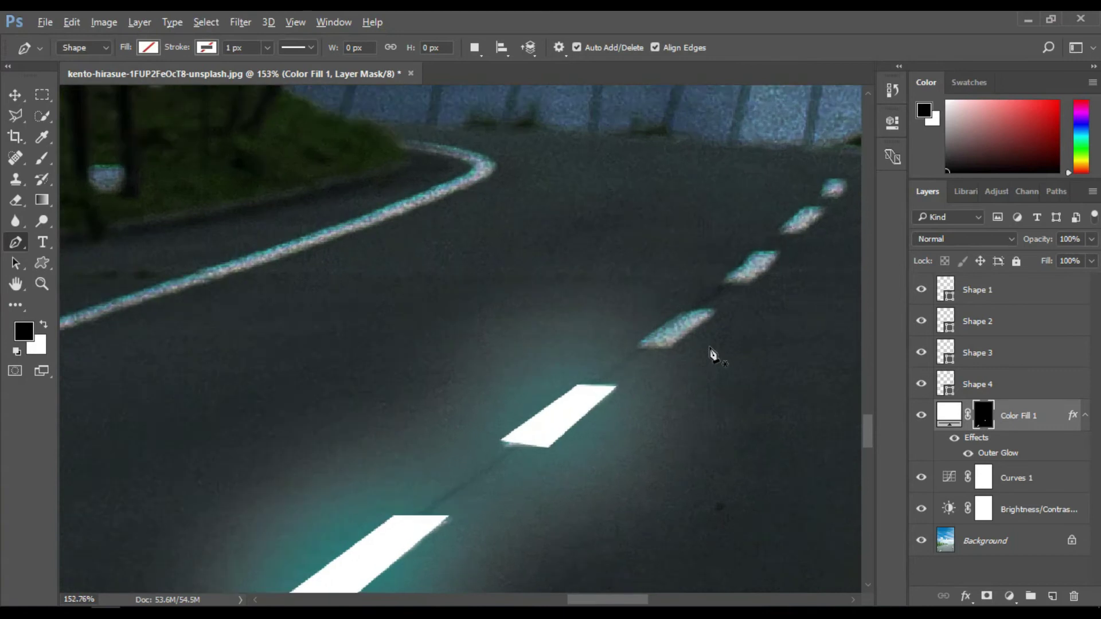
scroll(711, 352, "up", 1)
left_click(624, 344)
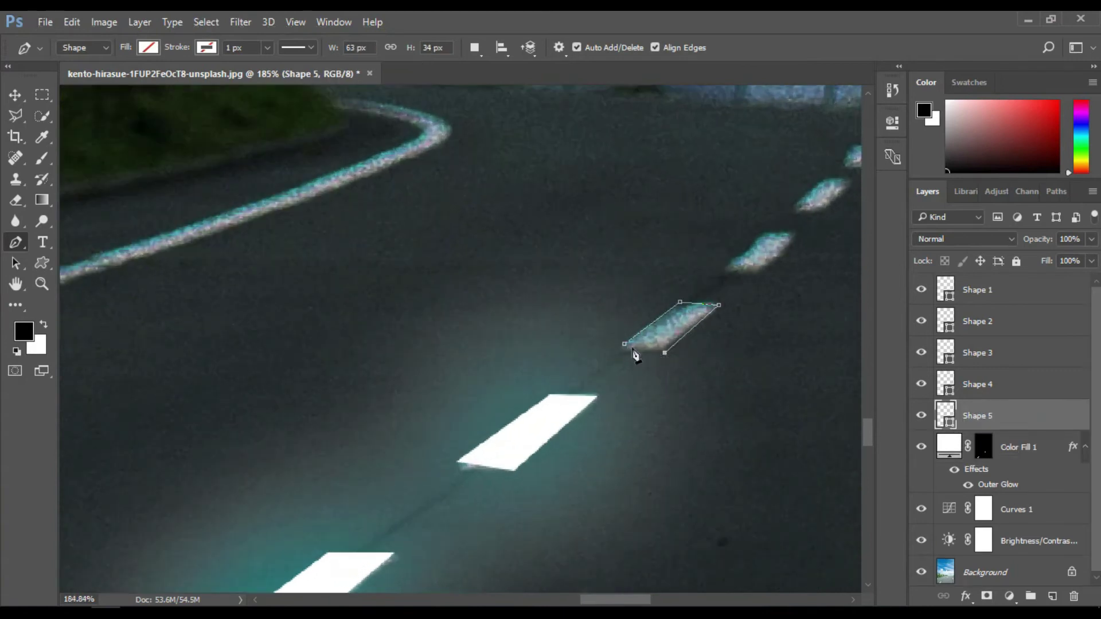
key("ctrl+Return")
left_click(983, 447)
key("ctrl+BackSpace")
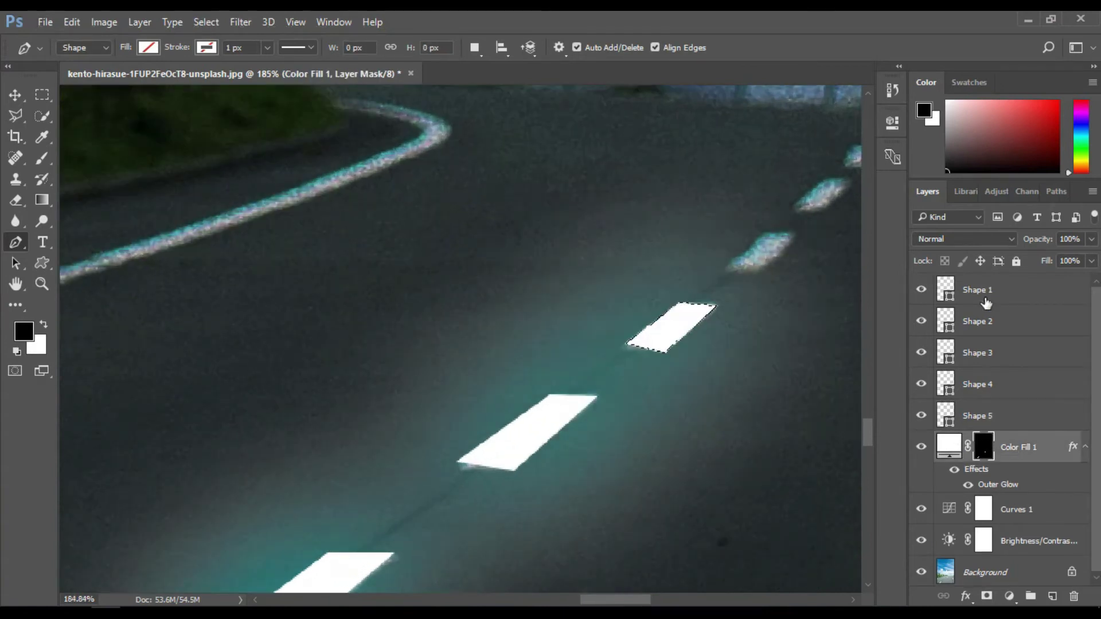
scroll(991, 298, "down", 1)
left_click(991, 298)
key("Delete")
- Outline another distant dash as a selection, then deselect it
scroll(622, 445, "down", 1)
scroll(545, 344, "up", 3)
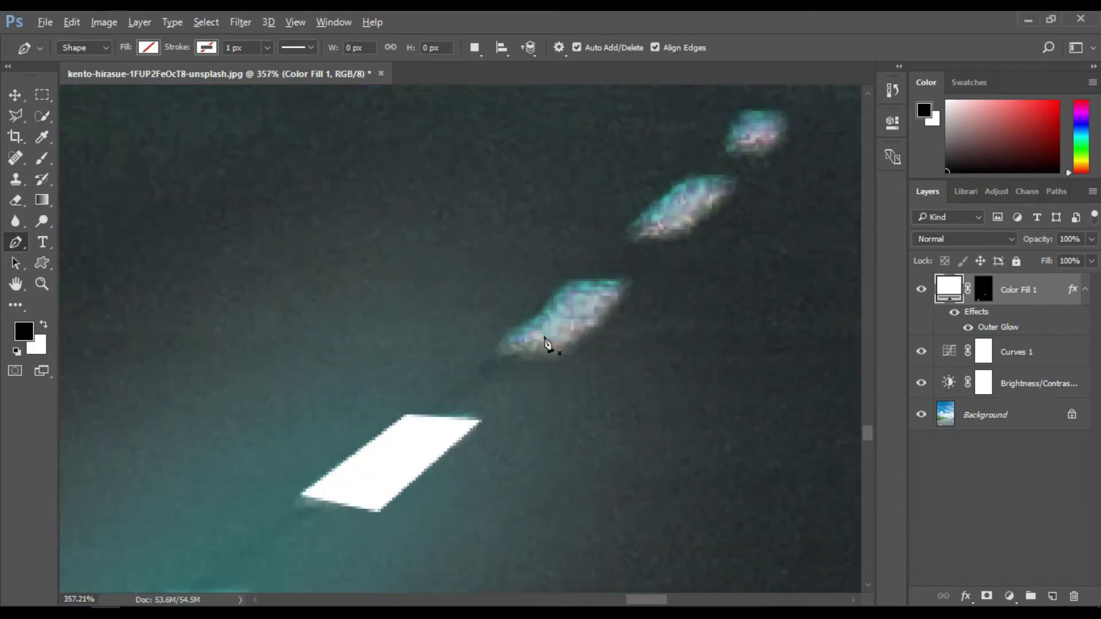
left_click(502, 353)
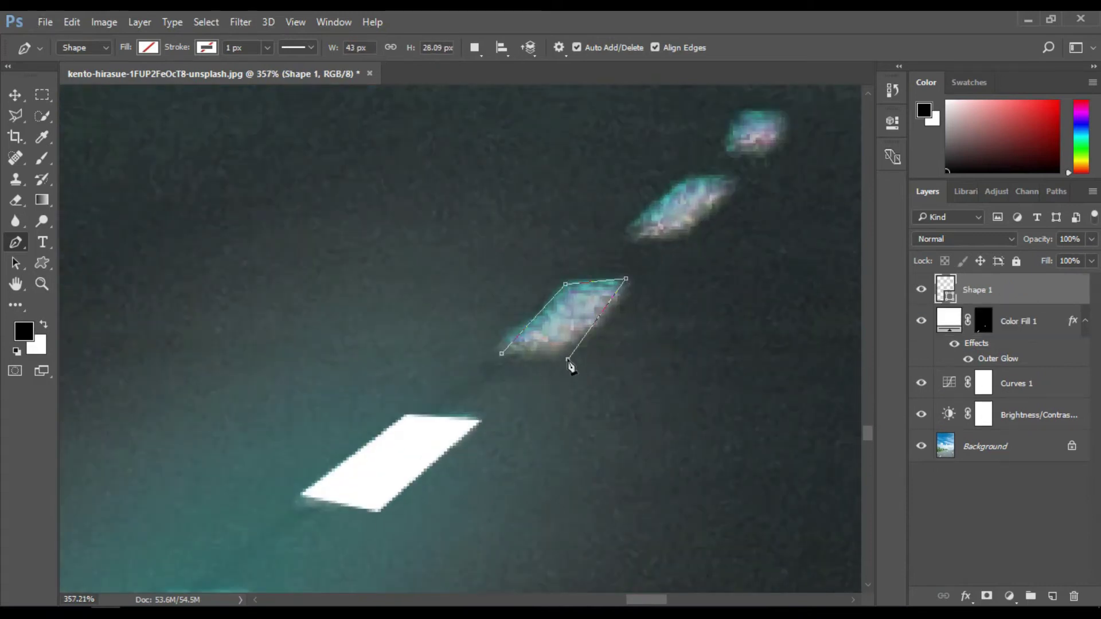
key("ctrl+Return")
left_click(984, 321)
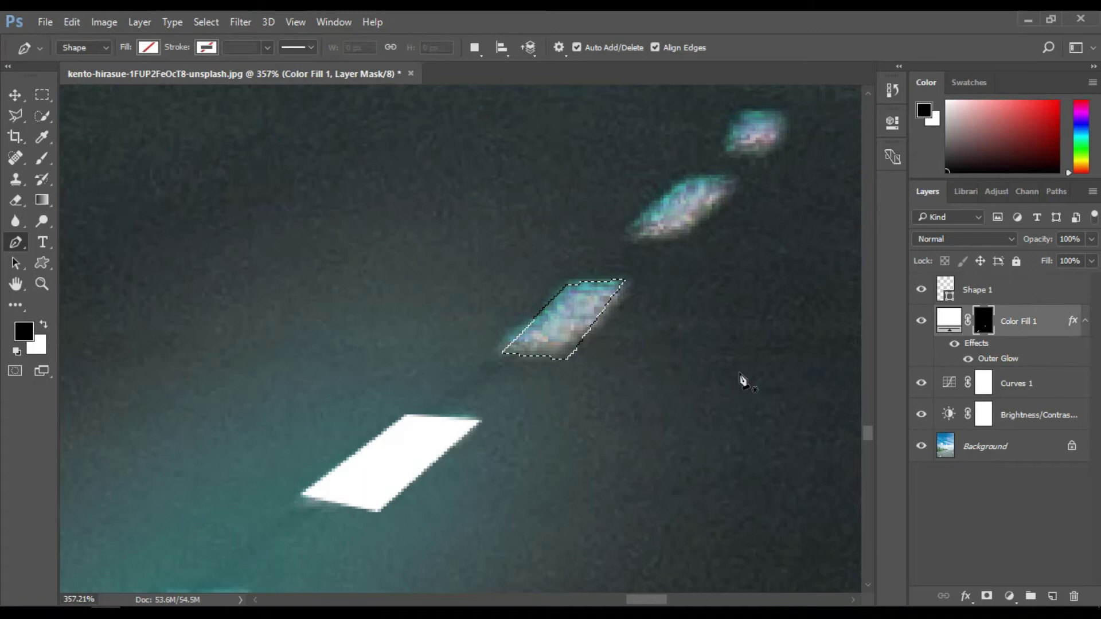
left_click_drag(740, 379, 735, 406)
key("ctrl+d")
- Re-trace that dash, fill it white on the mask, and remove leftover outline layers
scroll(574, 344, "up", 2)
left_click(554, 373)
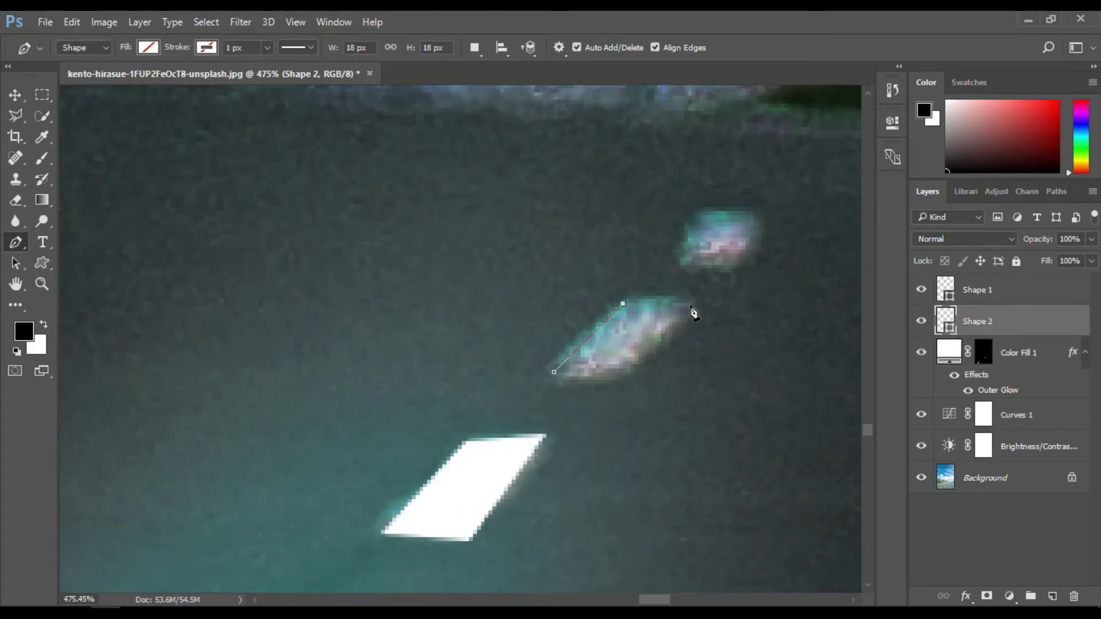
key("ctrl+Return")
left_click(983, 353)
key("Delete")
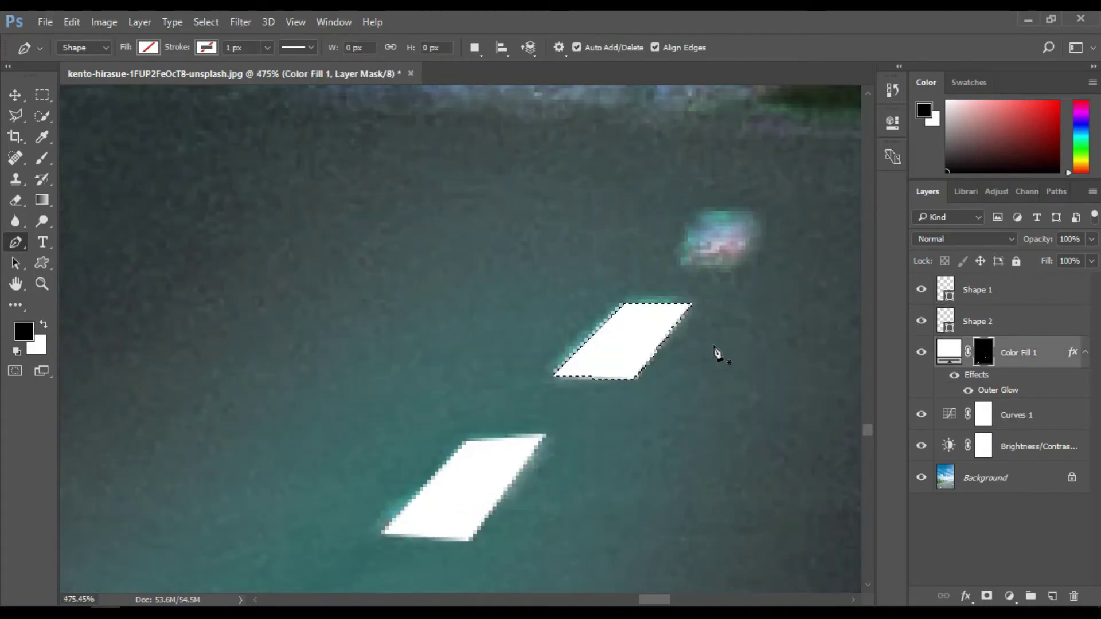
left_click(977, 290)
key("Delete")
key("ctrl+d")
- Fill the farthest dash white on the mask and fit the whole photo in view
left_click(679, 264)
left_click(696, 214)
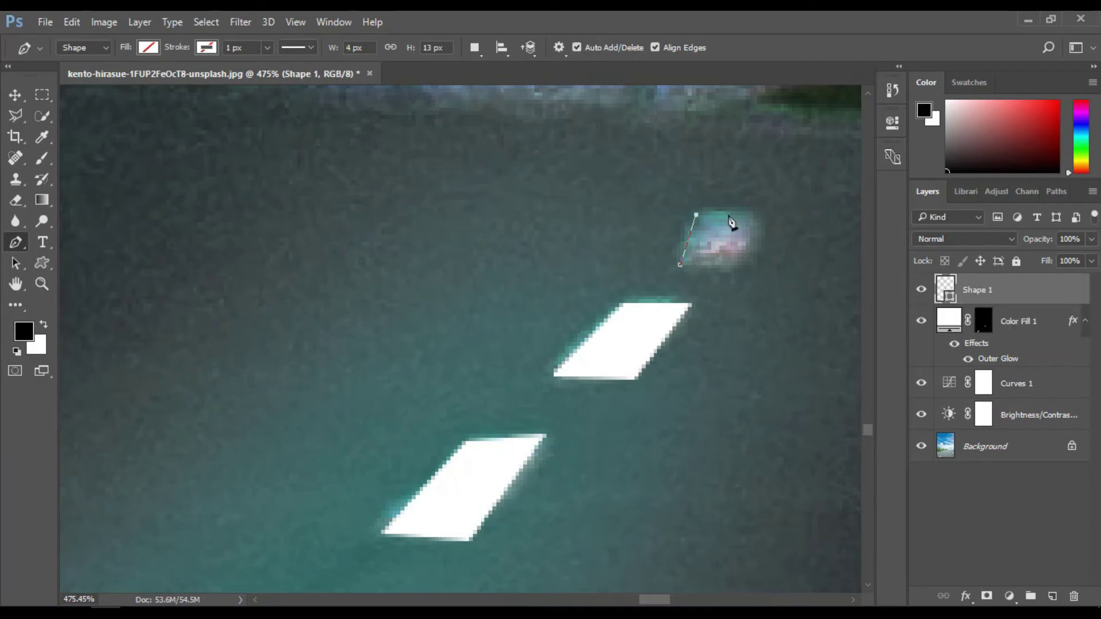
key("ctrl+Return")
left_click(983, 321)
key("Delete")
key("ctrl+d")
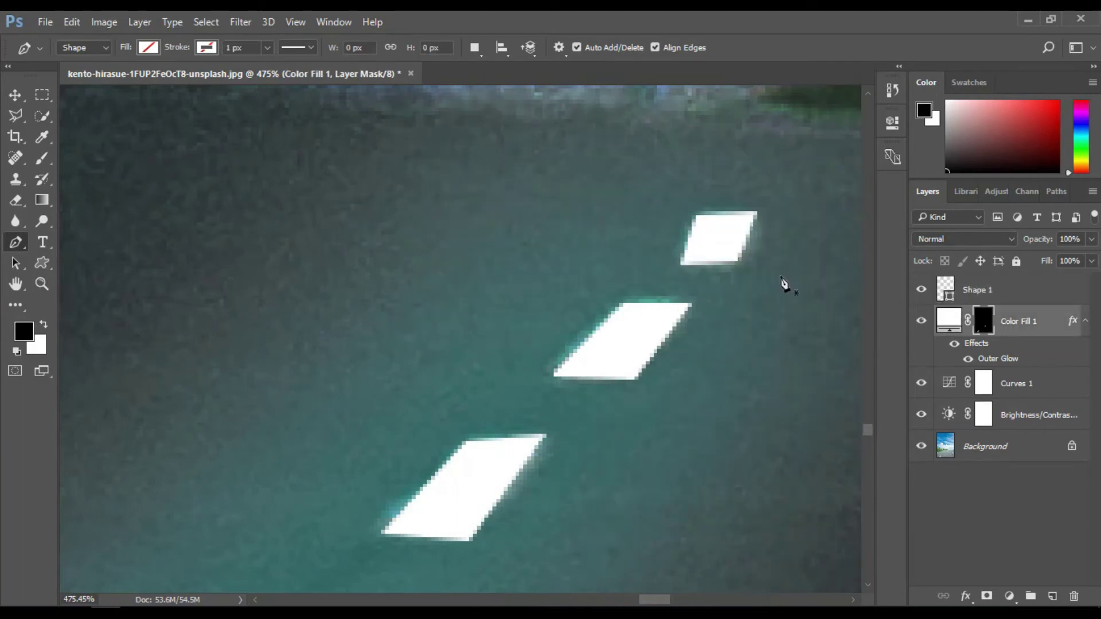
scroll(751, 260, "down", 4)
key("ctrl+0")
- Begin a Pen outline of the right edge line up to its bend
scroll(653, 512, "up", 5)
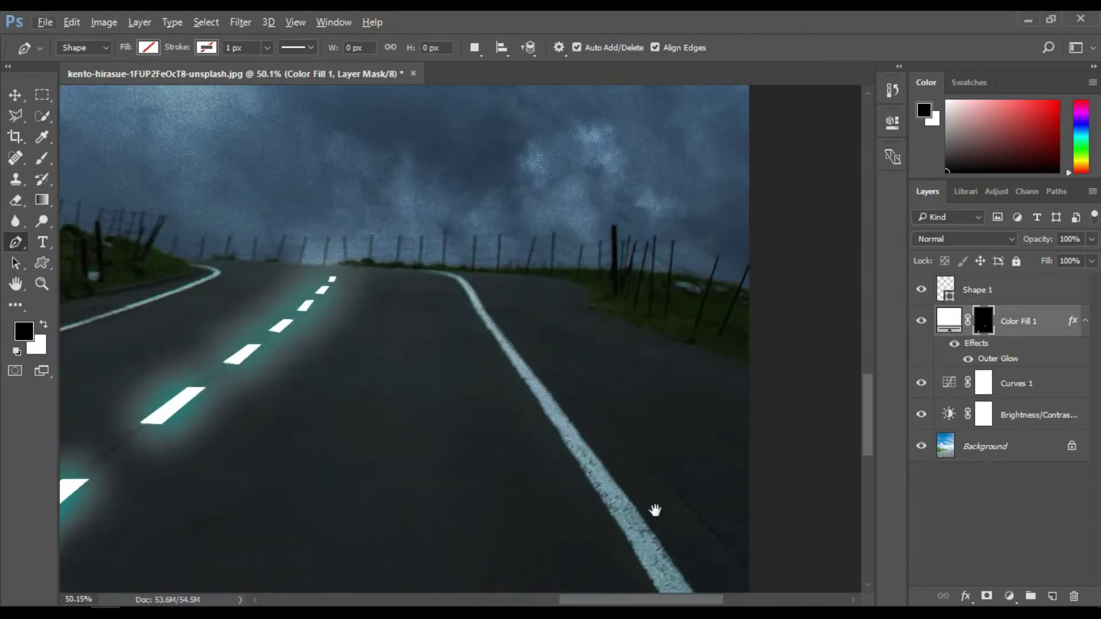
scroll(730, 573, "down", 3)
left_click(730, 560)
left_click(590, 335)
scroll(584, 344, "up", 3)
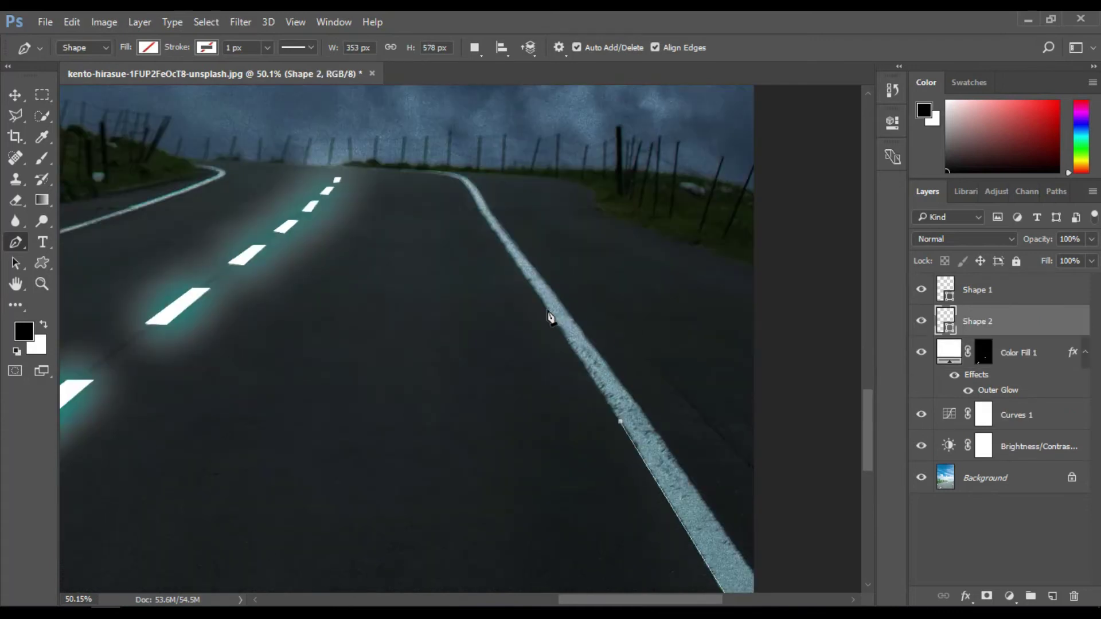
left_click(550, 317)
scroll(633, 422, "up", 2)
scroll(516, 290, "up", 2)
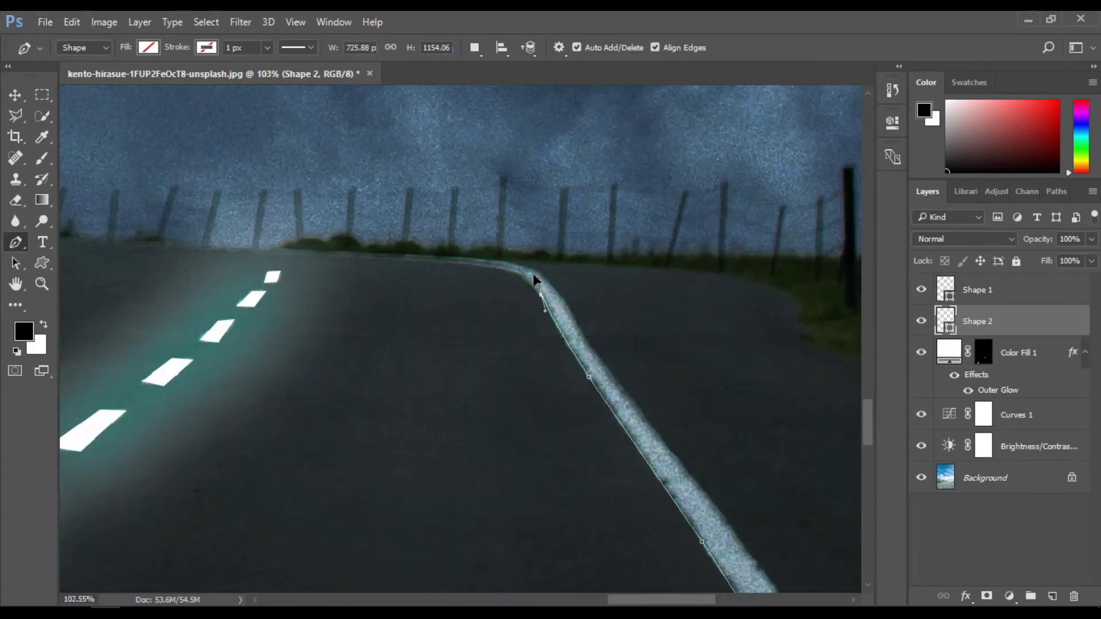
left_click(533, 275)
scroll(539, 295, "up", 3)
mouse_move(401, 231)
left_mouse_down()
mouse_move(315, 238)
mouse_move(512, 297)
mouse_move(450, 270)
left_mouse_up()
- Continue the edge-line outline around the bend and down toward the photo's edge
left_click(289, 262)
left_click_drag(689, 278, 755, 295)
left_click_drag(640, 355, 290, 257)
left_click_drag(519, 319, 578, 466)
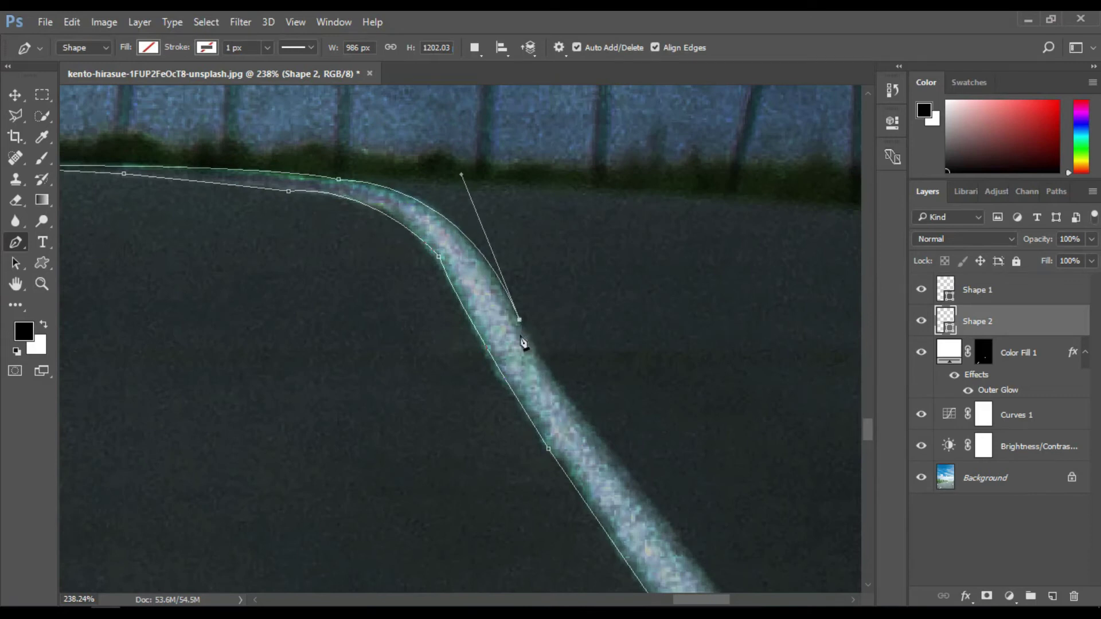
left_click_drag(522, 343, 397, 168)
left_click(568, 385)
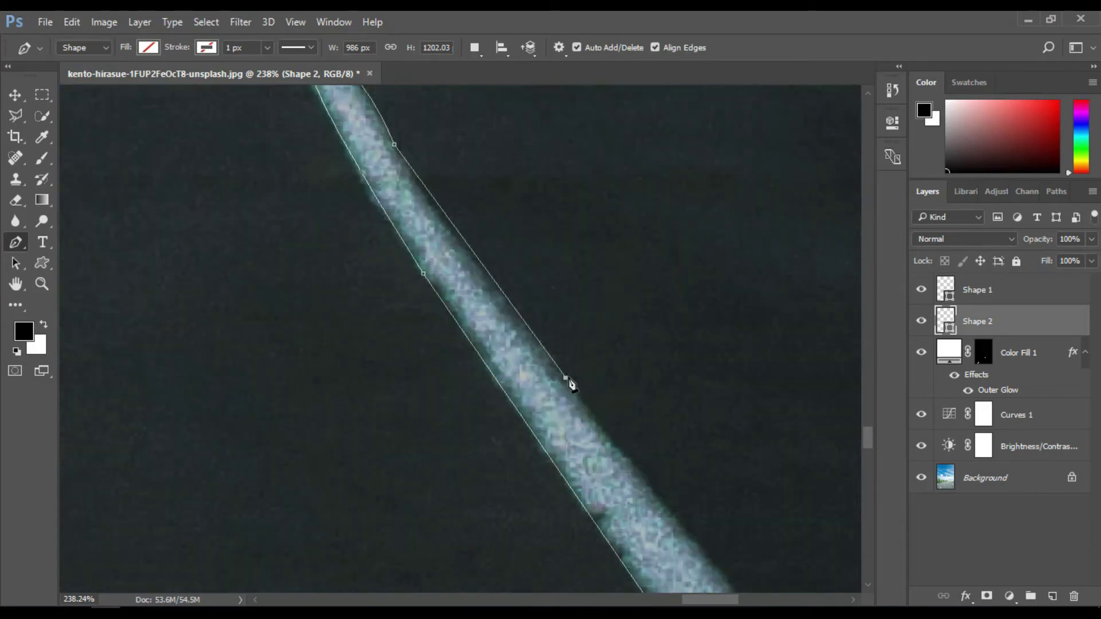
left_click_drag(570, 422, 405, 223)
left_click(593, 433)
left_click_drag(659, 537, 505, 351)
left_click(598, 465)
left_click_drag(598, 464, 369, 265)
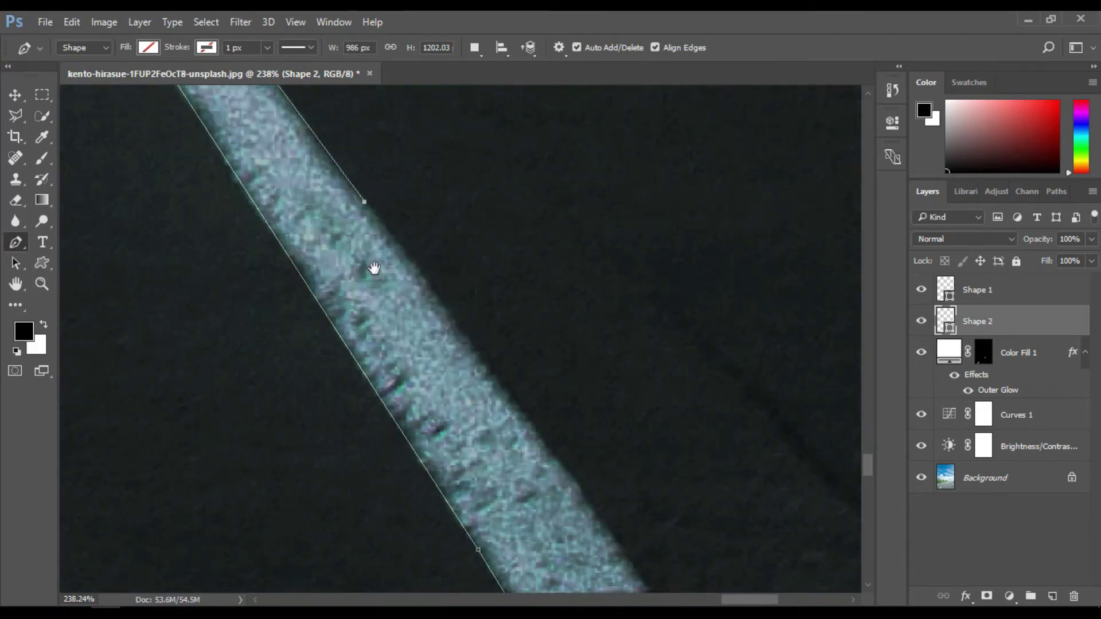
left_click(582, 493)
left_click_drag(582, 494, 482, 190)
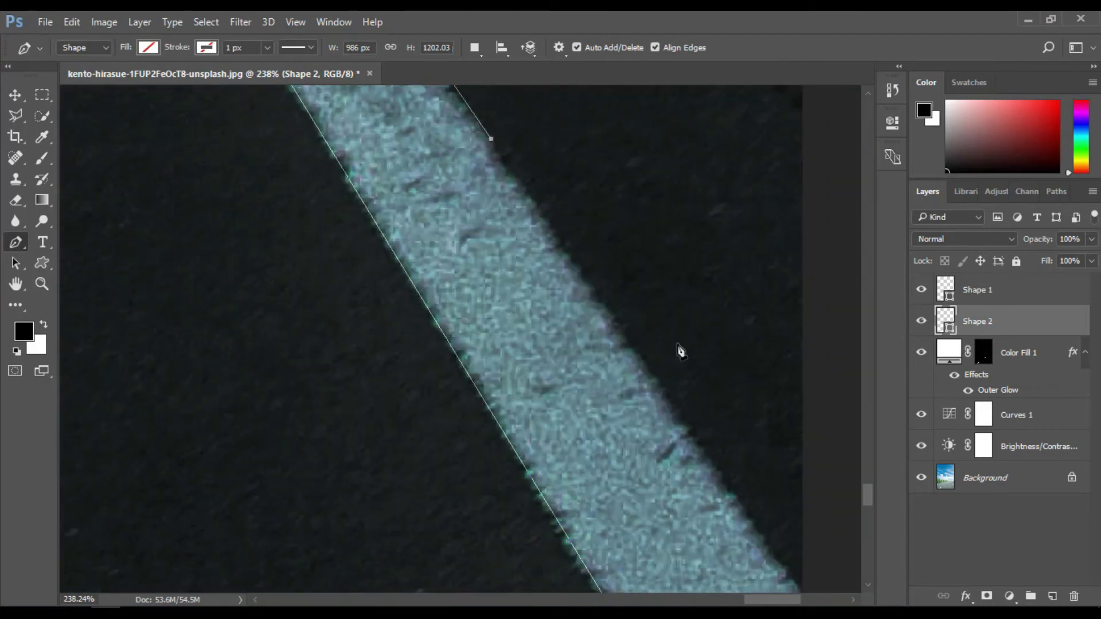
- Convert the edge-line outline to a selection and fill it white on the Color Fill 1 mask
scroll(638, 364, "down", 1)
scroll(653, 344, "down", 1)
scroll(656, 355, "down", 1)
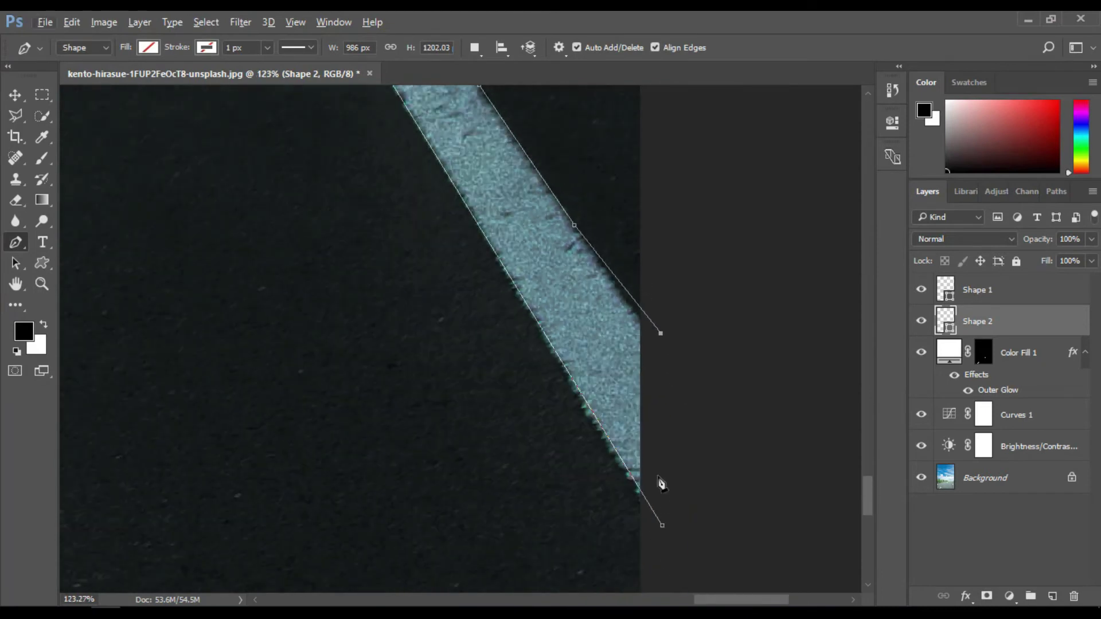
key("ctrl+Return")
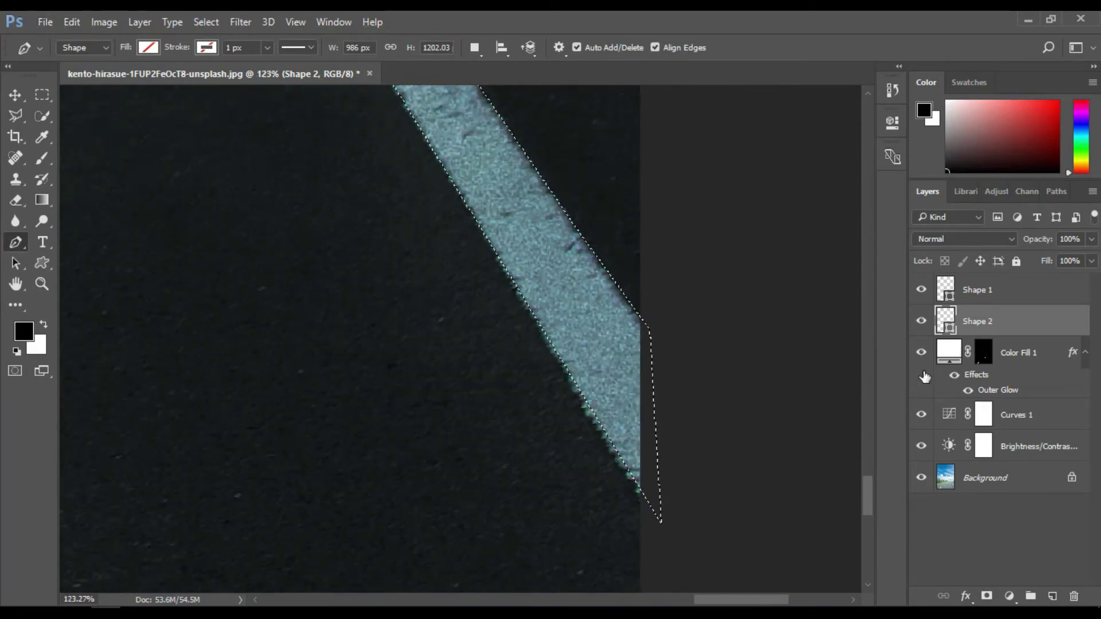
left_click(983, 352)
key("ctrl+BackSpace")
- Trace the Pen path along the lower edge of the left road edge line
scroll(344, 248, "down", 2)
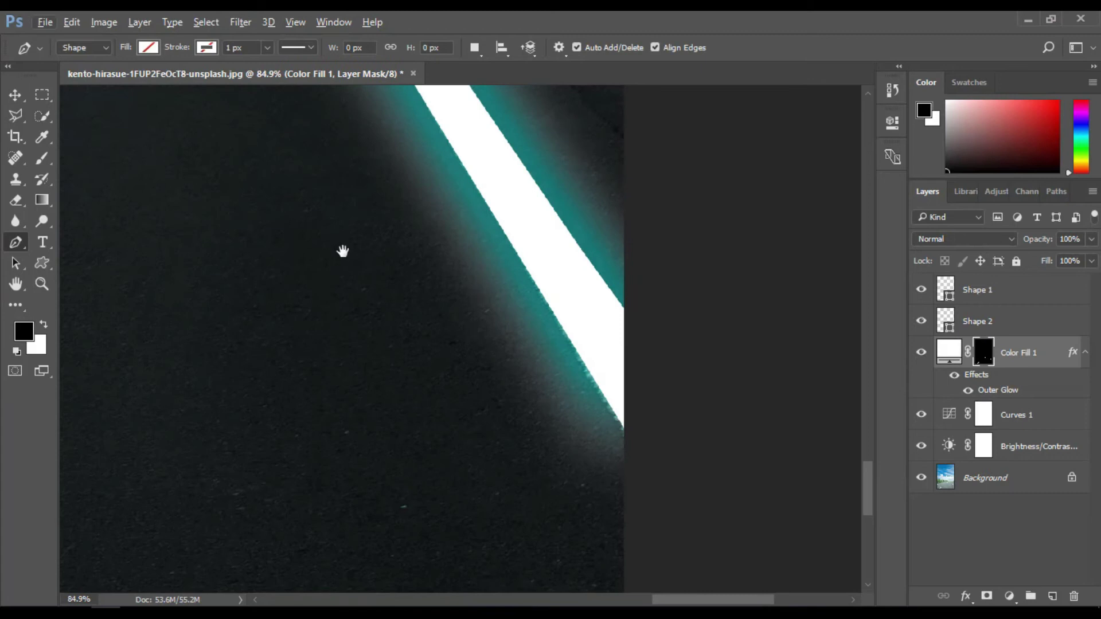
scroll(583, 267, "down", 1)
scroll(655, 349, "down", 1)
scroll(378, 419, "down", 1)
scroll(376, 420, "up", 2)
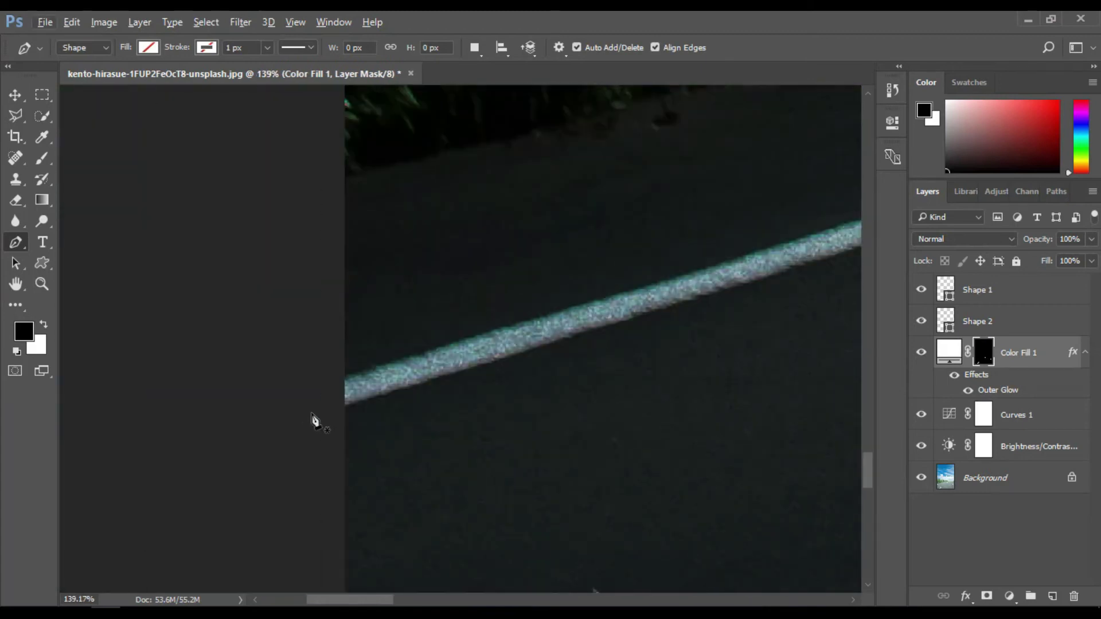
left_click(312, 420)
scroll(311, 420, "up", 1)
scroll(162, 432, "up", 1)
left_click(365, 340)
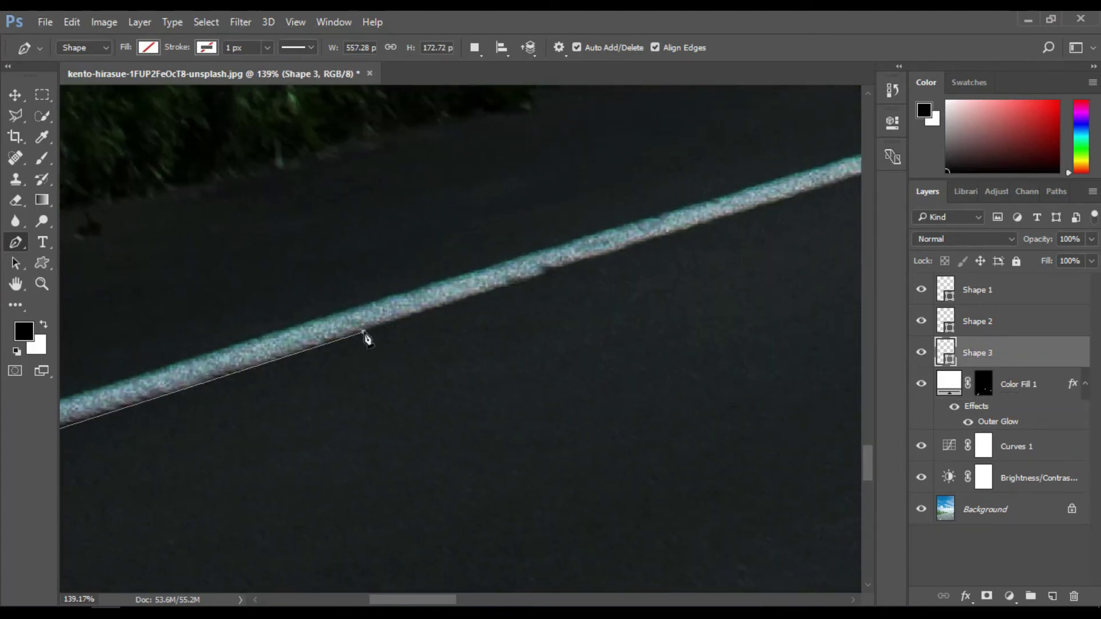
scroll(364, 336, "right", 3)
left_click(289, 353)
scroll(226, 406, "right", 3)
left_click(357, 347)
scroll(454, 349, "right", 3)
scroll(194, 531, "up", 1)
scroll(482, 337, "right", 1)
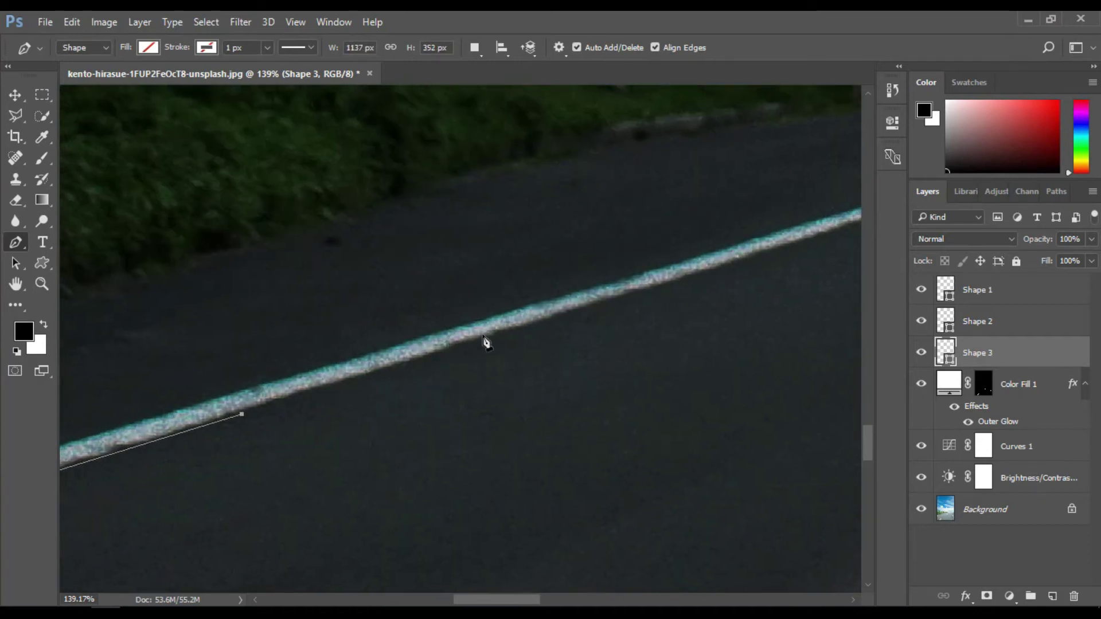
left_click(483, 340)
scroll(298, 377, "right", 2)
left_click(367, 377)
scroll(484, 386, "right", 2)
scroll(484, 386, "up", 1)
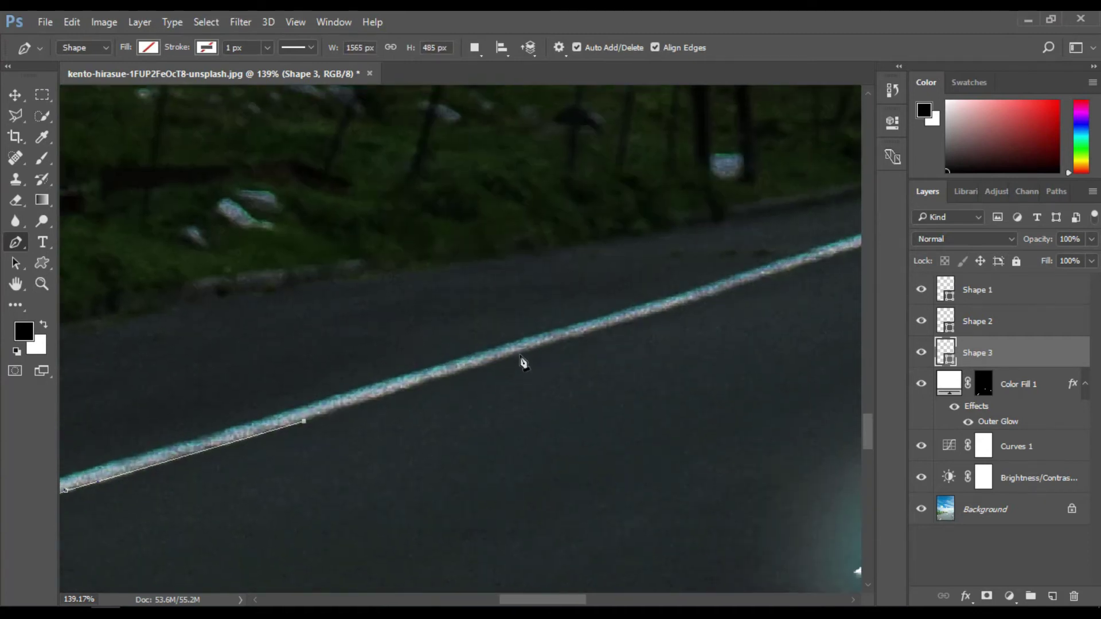
left_click(520, 355)
scroll(369, 449, "right", 2)
scroll(565, 355, "up", 1)
scroll(570, 360, "up", 3)
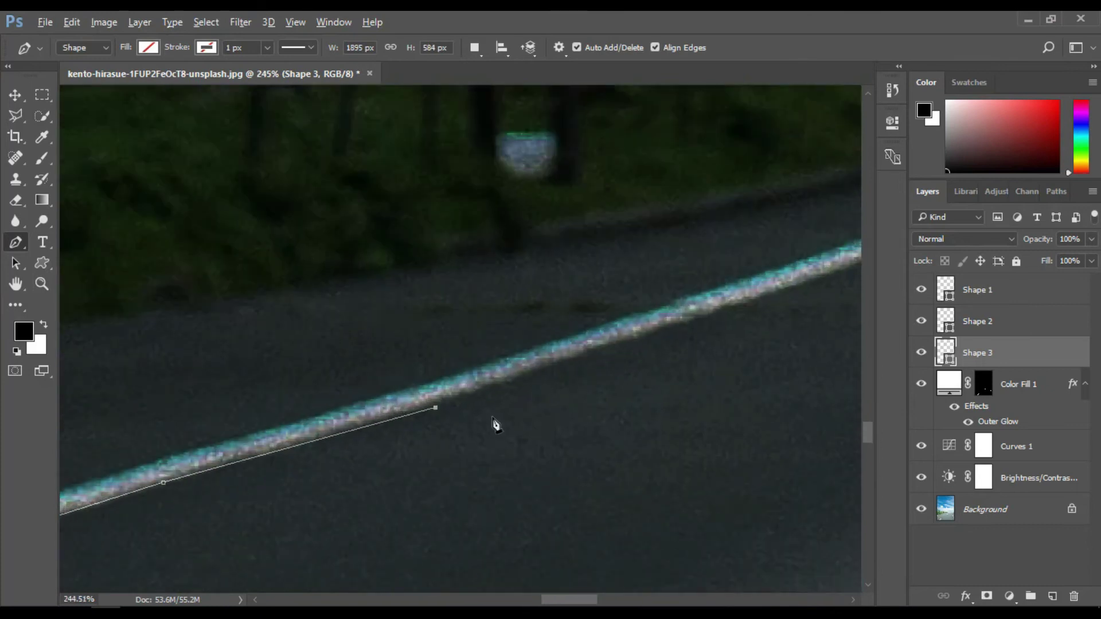
left_click(690, 325)
- Continue the path around the bend and back along the upper edge to close the outline
left_click_drag(605, 405, 286, 488)
left_click(604, 328)
scroll(604, 328, "right", 4)
scroll(604, 328, "up", 2)
left_click(495, 419)
left_click_drag(505, 341, 442, 341)
left_click_drag(377, 306, 358, 314)
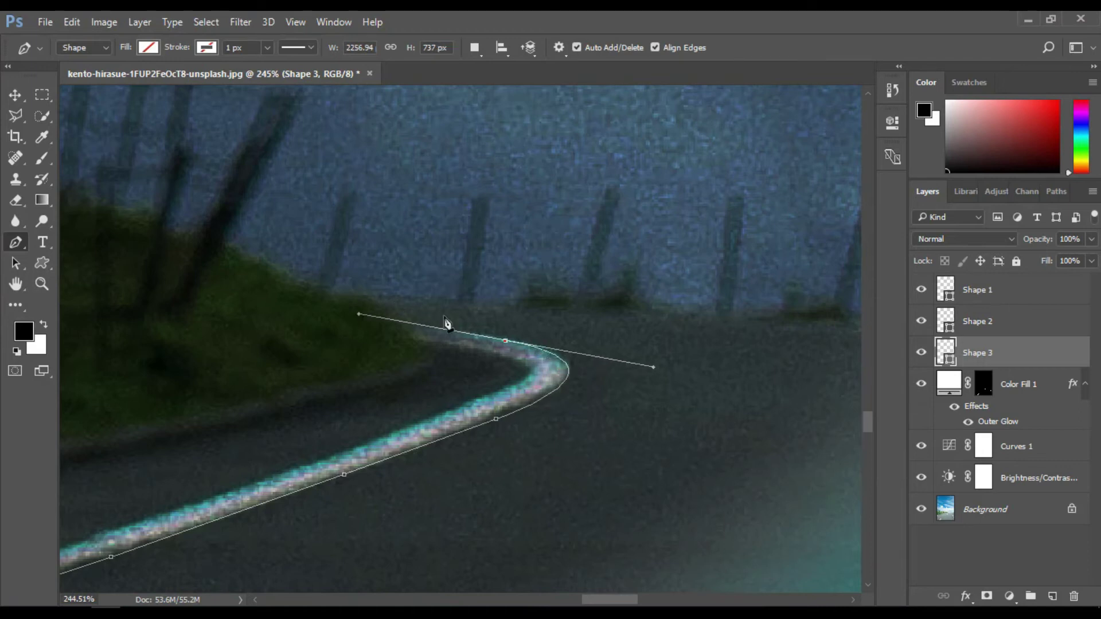
left_click_drag(426, 327, 429, 345)
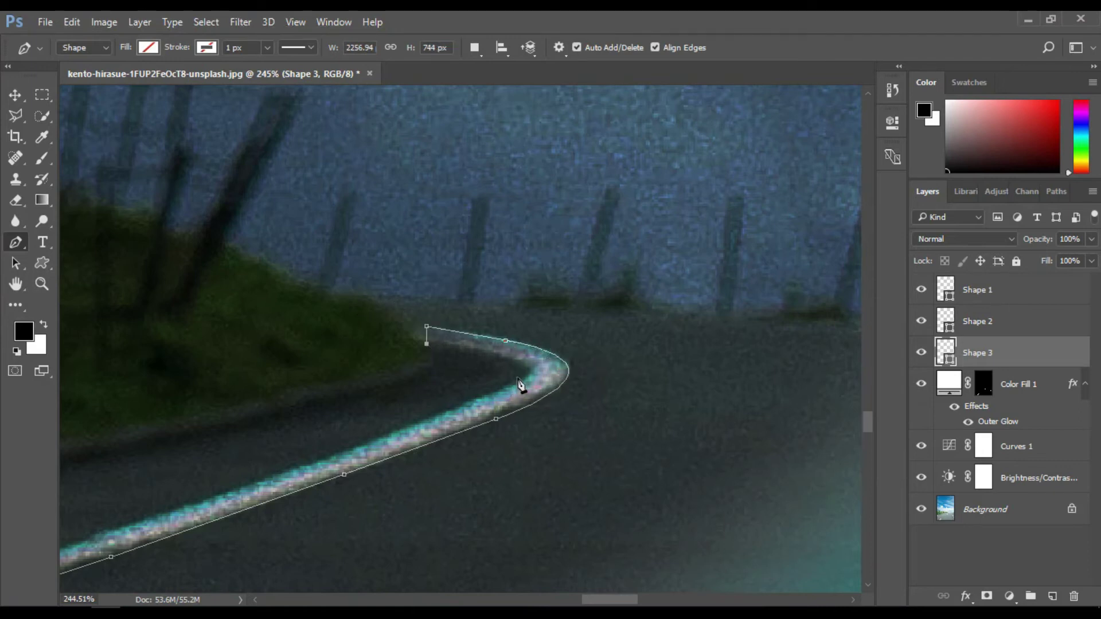
left_click_drag(493, 395, 384, 430)
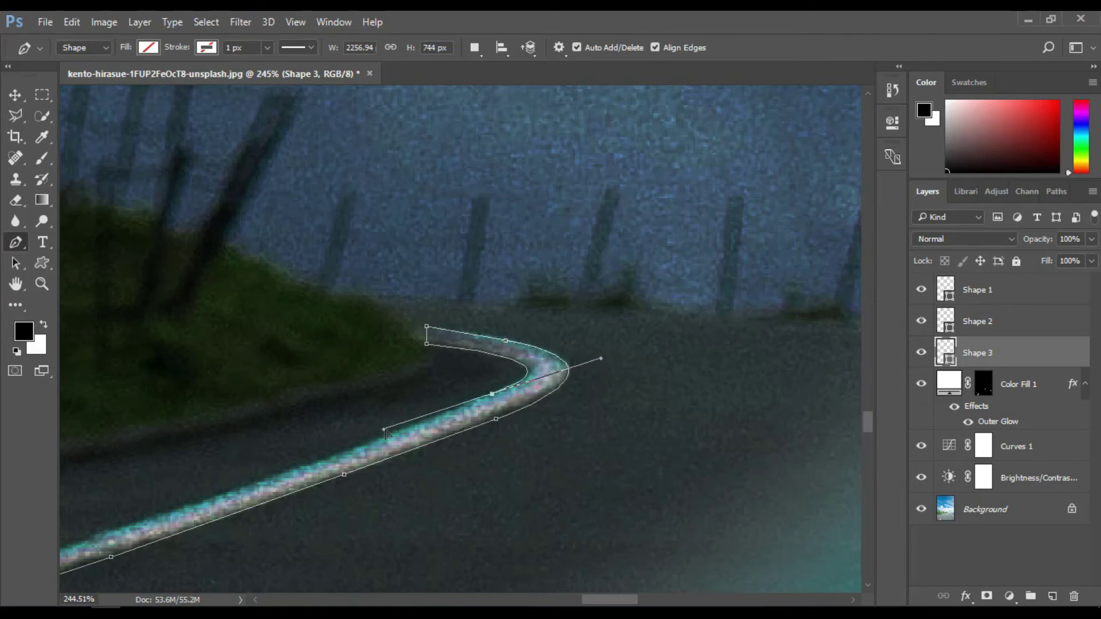
left_click_drag(140, 592, 324, 455)
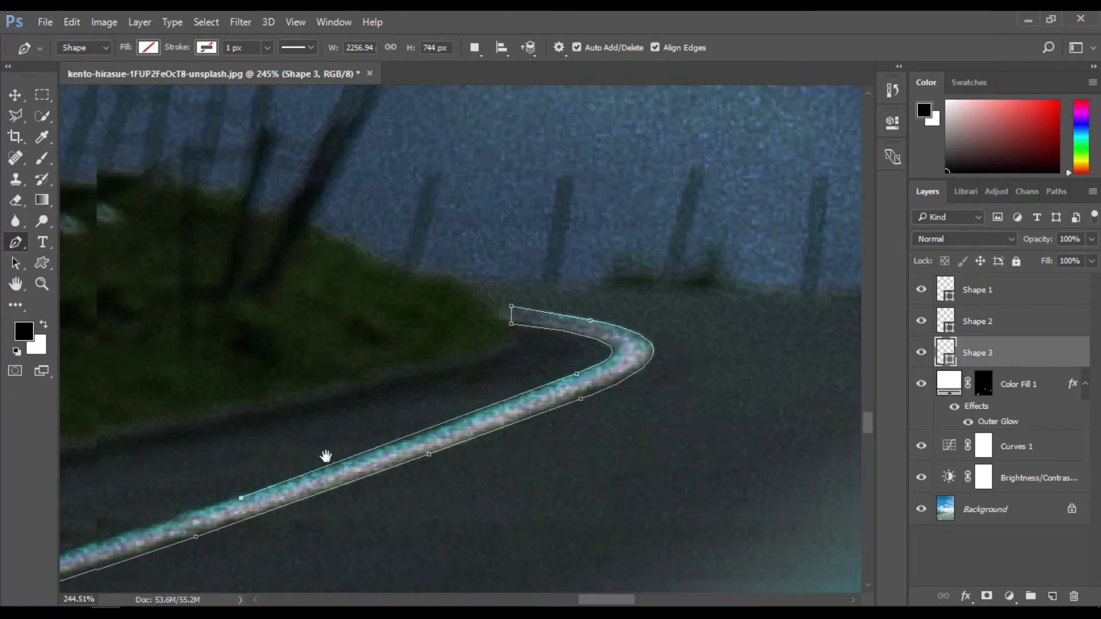
mouse_move(172, 501)
left_mouse_down()
mouse_move(450, 476)
mouse_move(229, 499)
mouse_move(378, 462)
mouse_move(339, 473)
mouse_move(380, 474)
mouse_move(396, 455)
left_mouse_up()
left_click_drag(285, 489, 352, 436)
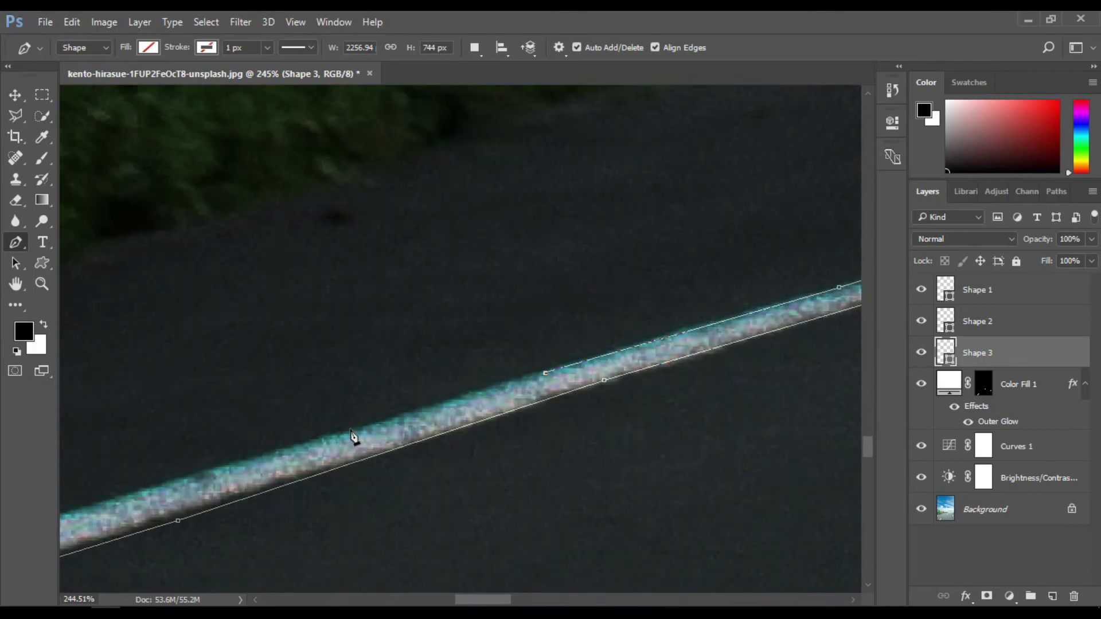
left_click_drag(317, 472, 508, 449)
left_click_drag(347, 471, 500, 441)
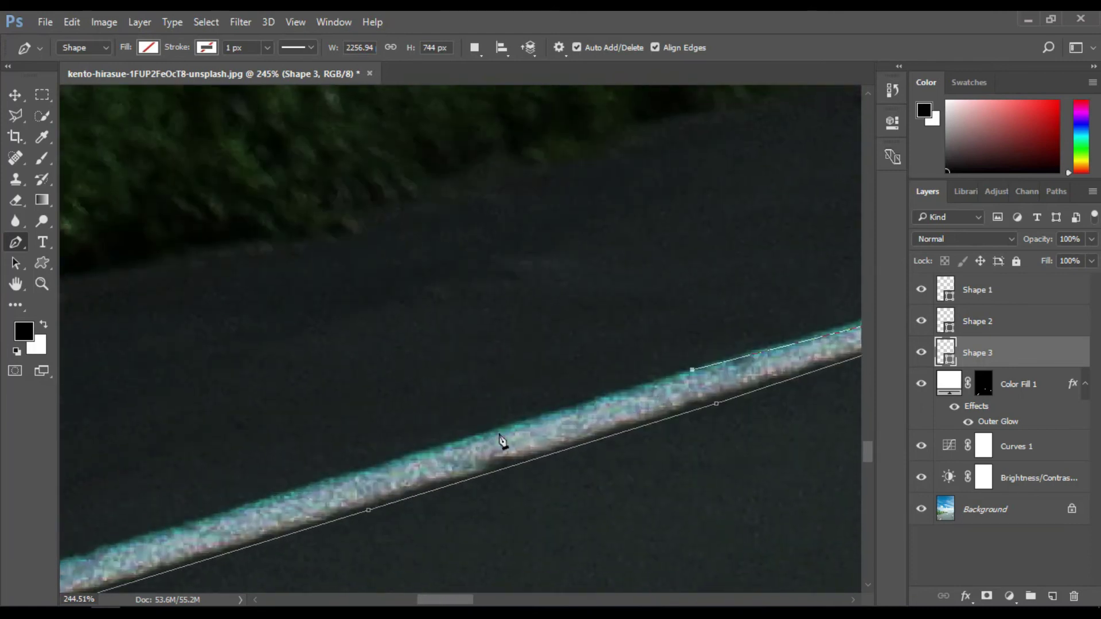
mouse_move(315, 499)
left_mouse_down()
mouse_move(332, 437)
mouse_move(356, 405)
left_mouse_up()
mouse_move(295, 449)
left_mouse_down()
mouse_move(287, 410)
mouse_move(769, 312)
mouse_move(824, 284)
left_mouse_up()
left_click(417, 416)
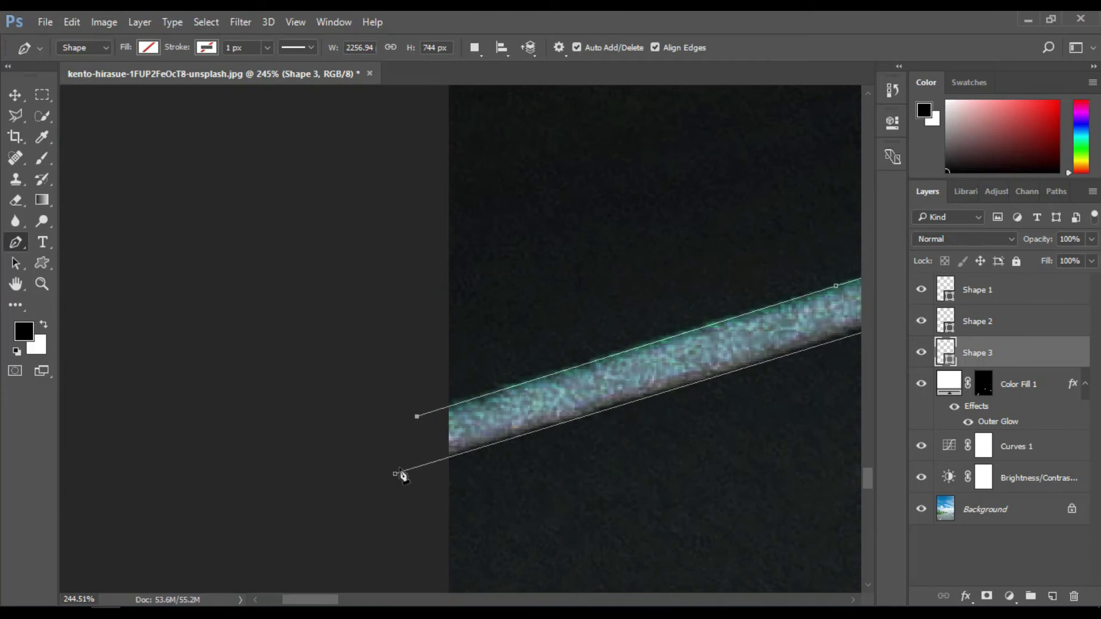
- Turn the path into a selection and fill the Color Fill 1 mask with white
key("ctrl+Return")
scroll(720, 342, "down", 3)
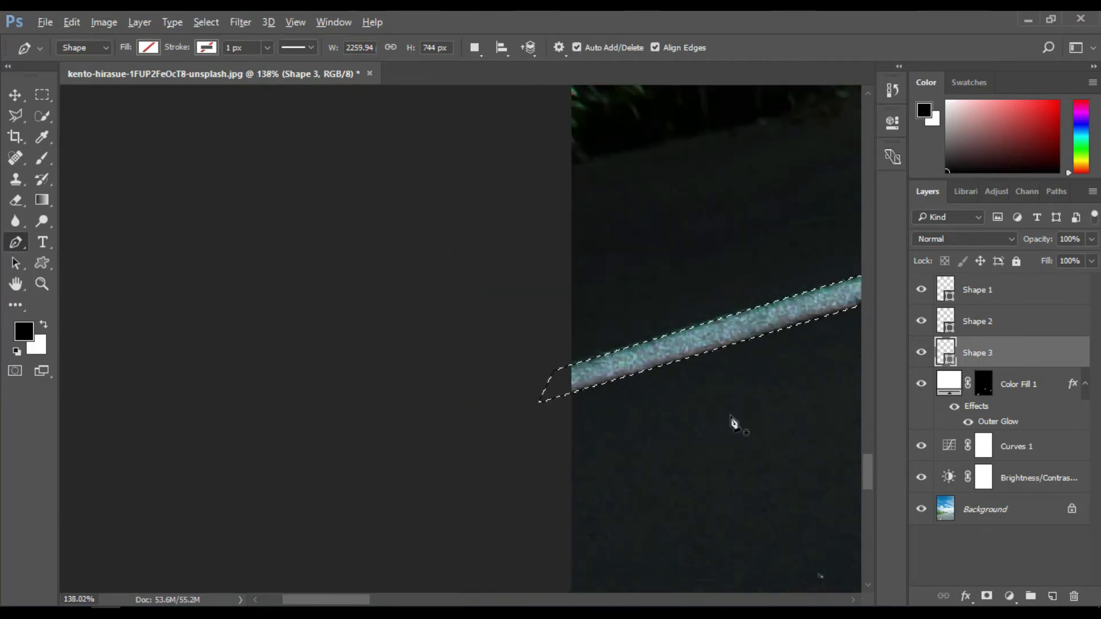
scroll(732, 423, "down", 3)
scroll(593, 304, "up", 1)
key("Delete")
left_click(554, 253)
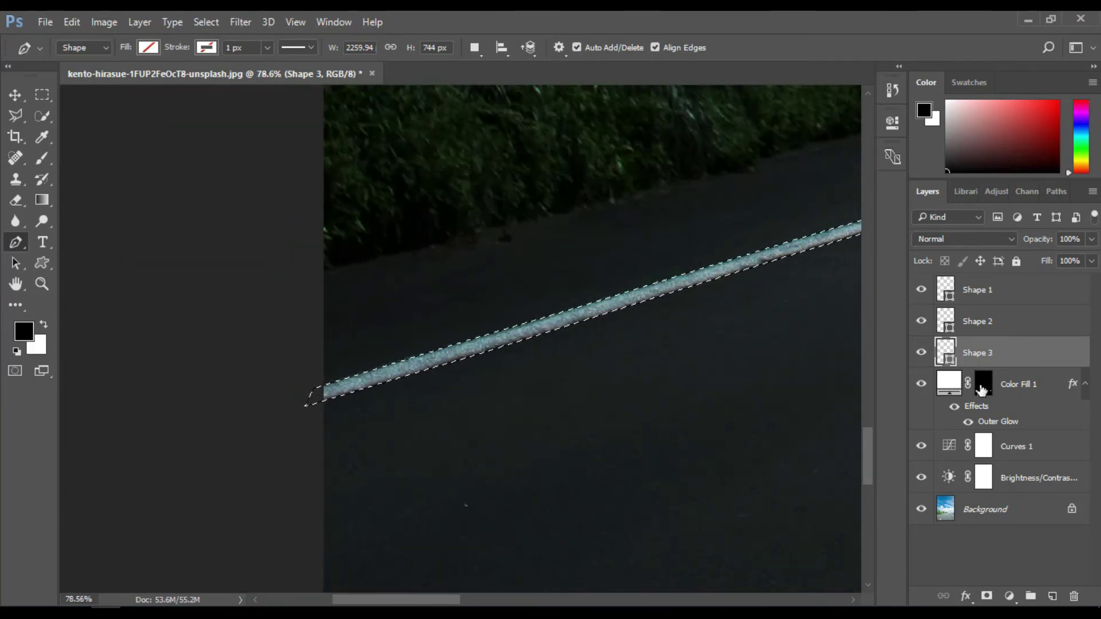
left_click(983, 383)
key("ctrl+BackSpace")
- Clear the selection and fit the whole image in the window
scroll(816, 341, "down", 3)
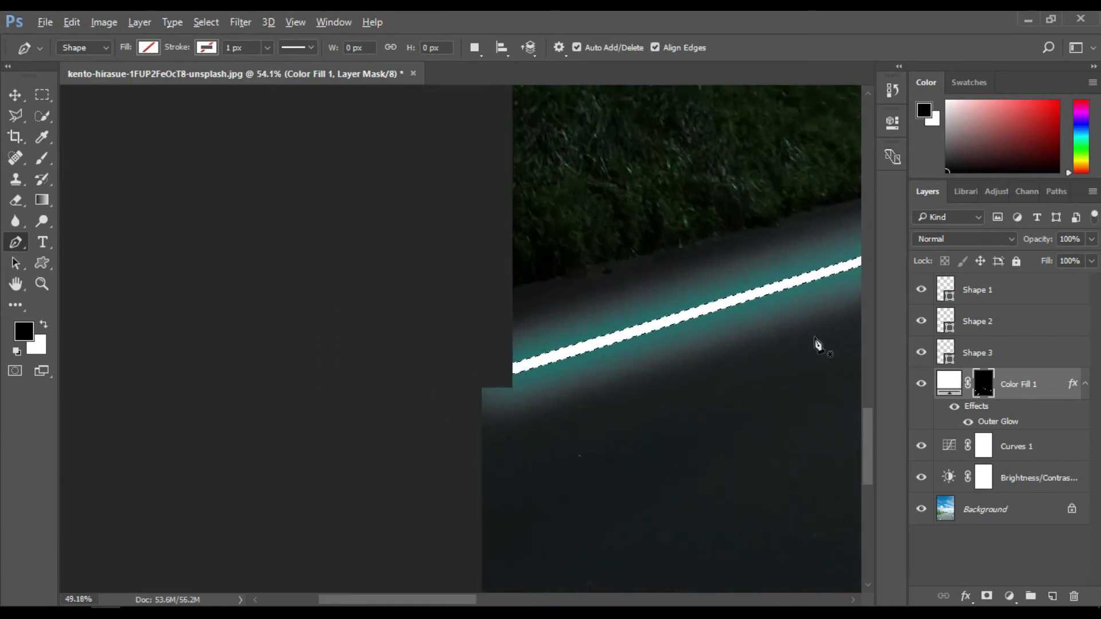
key("ctrl+d")
scroll(672, 360, "up", 1)
left_click_drag(673, 361, 385, 299)
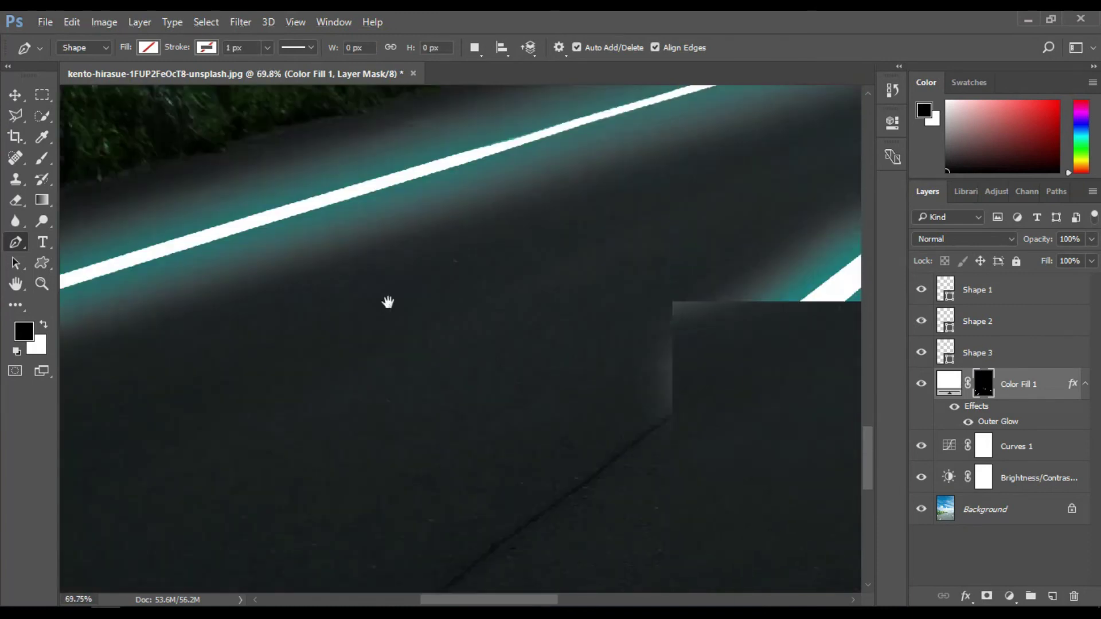
scroll(620, 287, "down", 1)
scroll(621, 287, "down", 1)
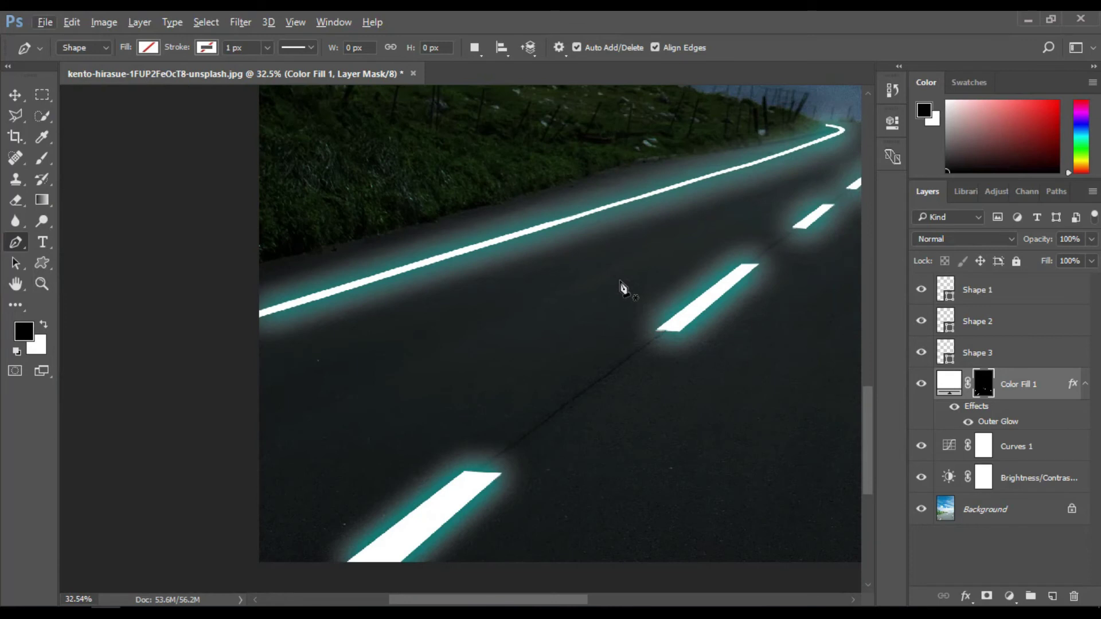
key("ctrl+0")
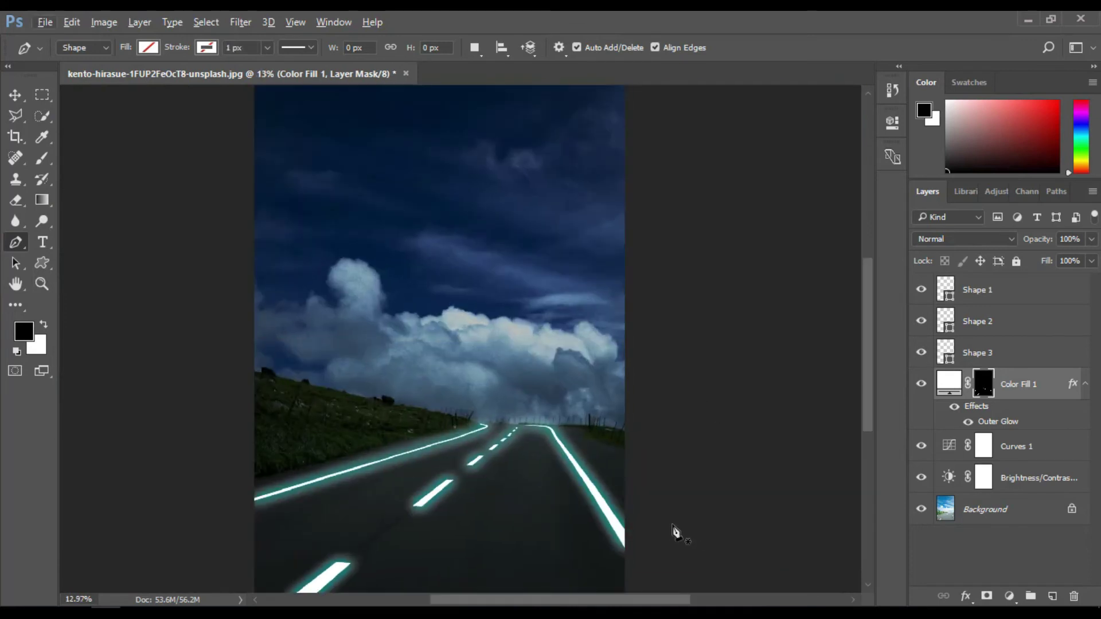
- Delete the traced Shape 1, Shape 2 and Shape 3 layers
scroll(673, 528, "up", 1)
left_click_drag(759, 464, 762, 479)
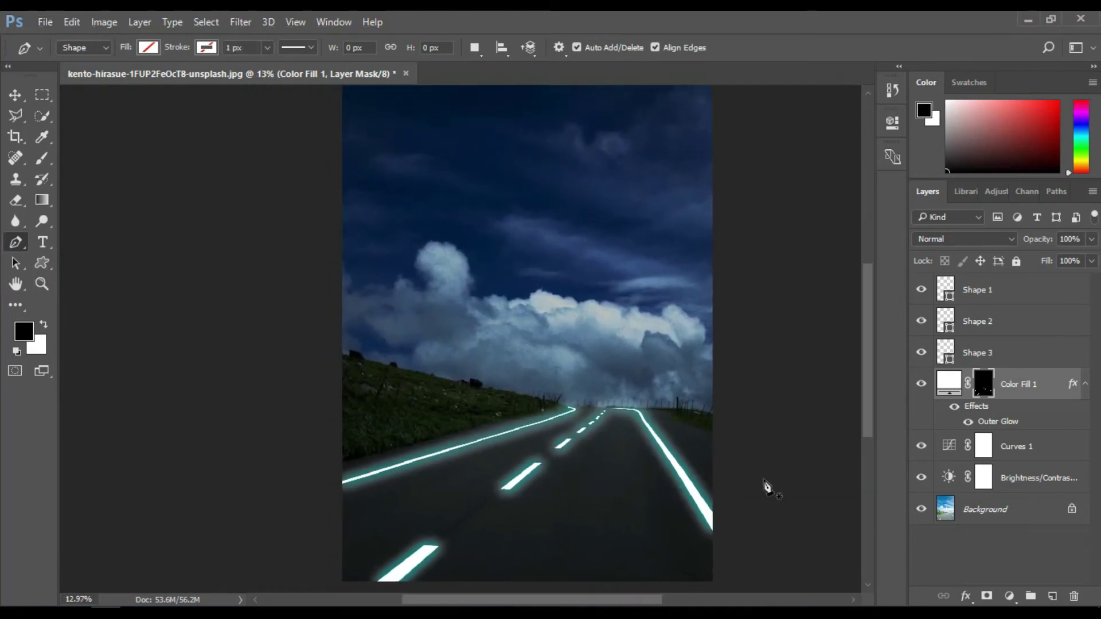
left_click(1011, 294)
key("Delete")
key("Delete")
key("Delete")
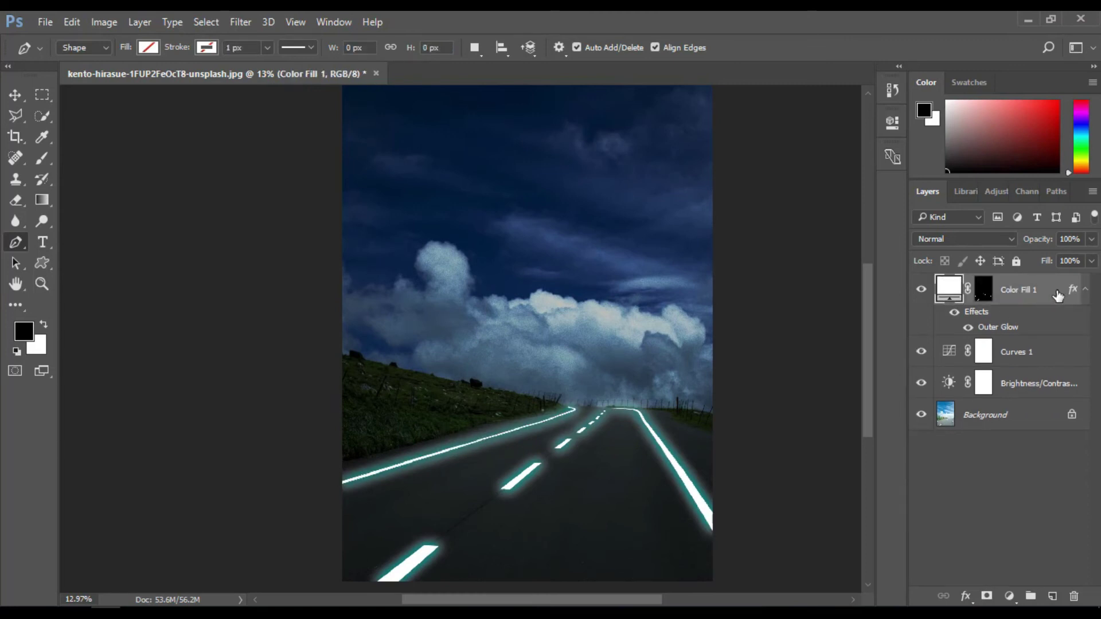
- Set Color Fill 1's Outer Glow to 56% opacity, 15% spread and 152 px size
double_click(1058, 295)
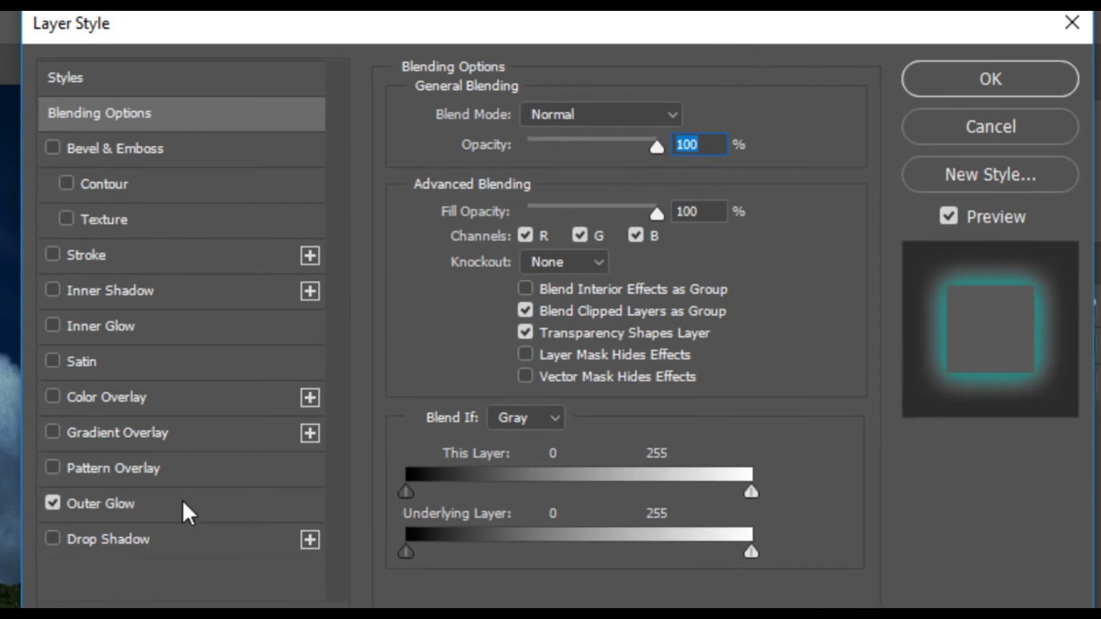
left_click(187, 505)
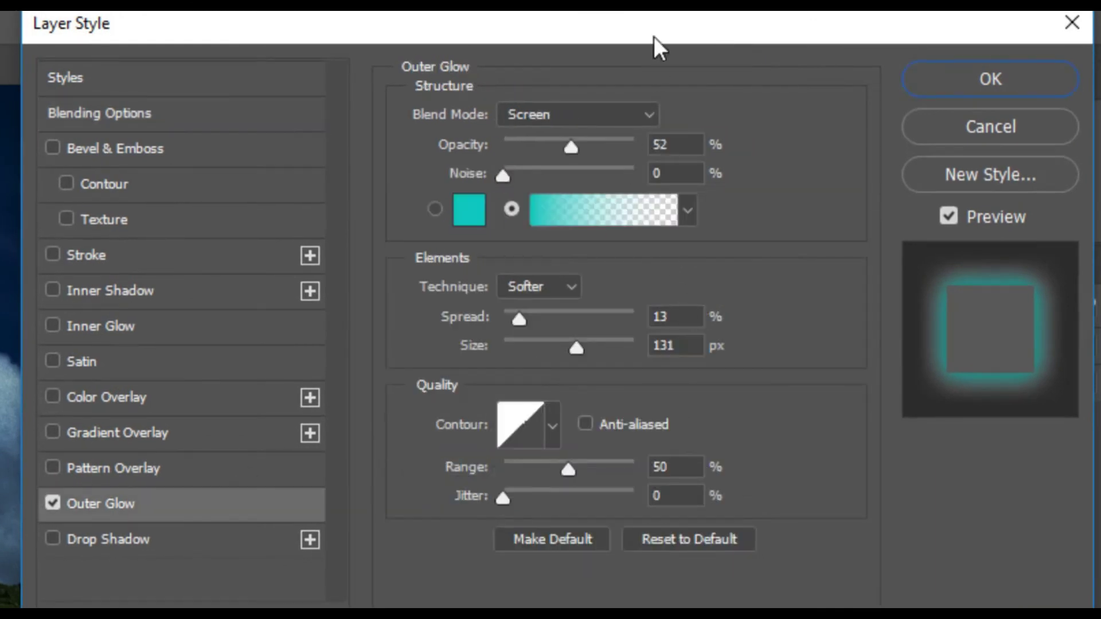
mouse_move(592, 110)
left_mouse_down()
mouse_move(581, 110)
mouse_move(607, 118)
left_mouse_up()
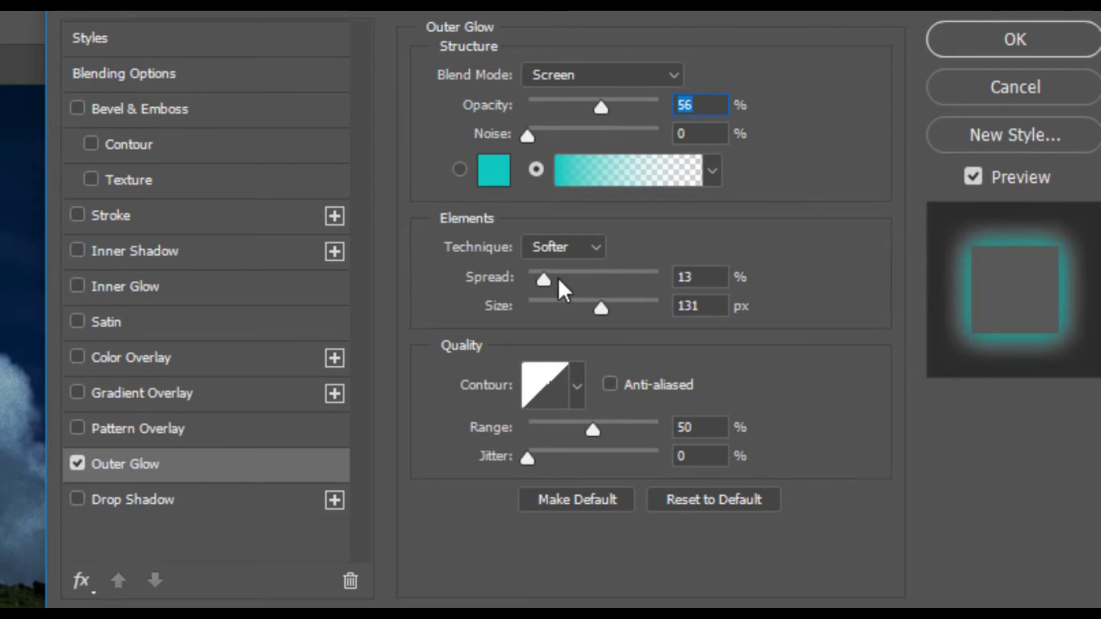
mouse_move(607, 304)
left_mouse_down()
mouse_move(625, 304)
mouse_move(612, 308)
left_mouse_up()
left_click_drag(541, 279, 549, 284)
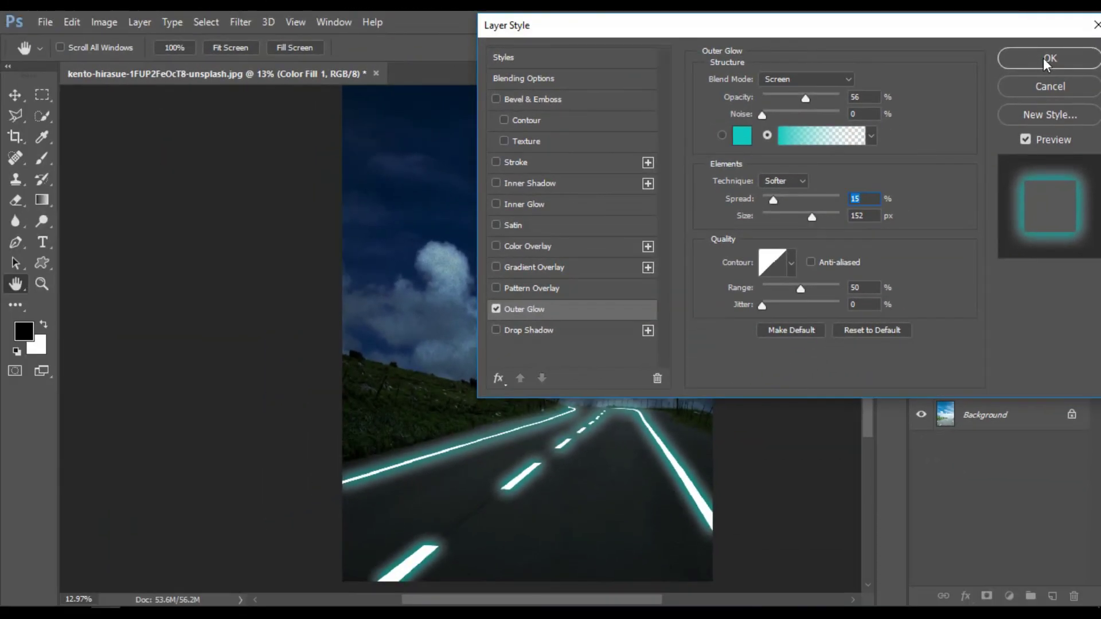
left_click(1049, 57)
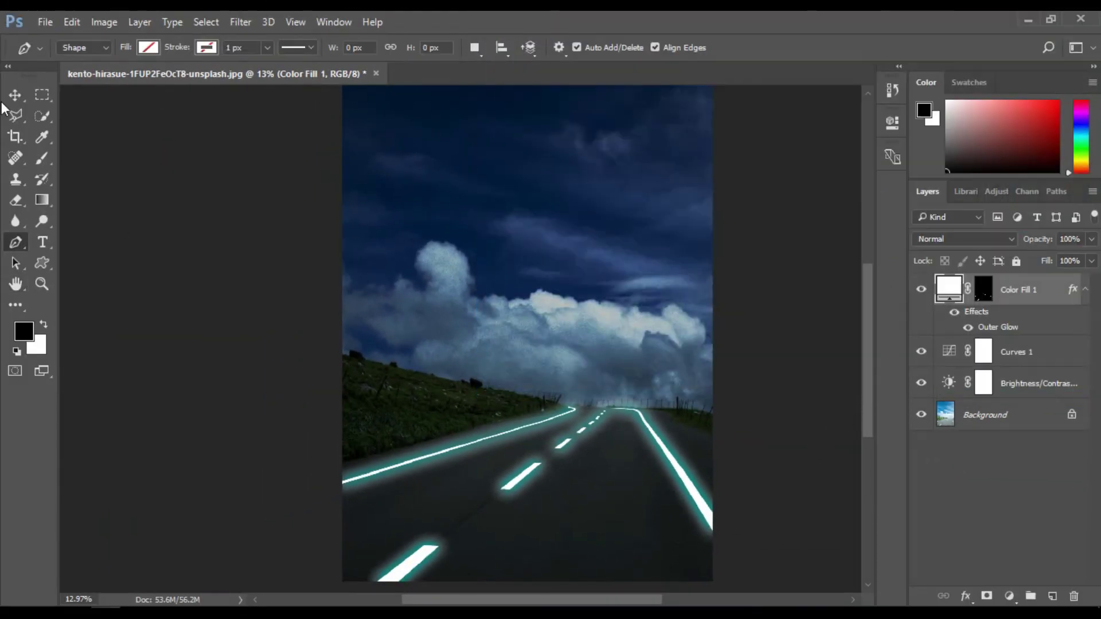
left_click(15, 95)
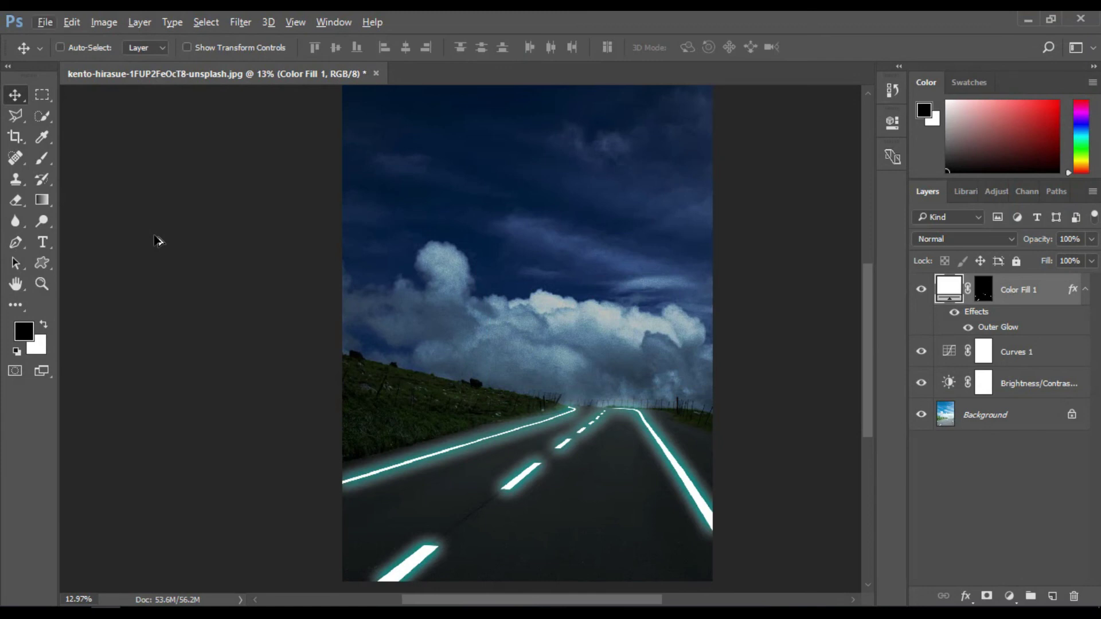
key("ctrl+0")
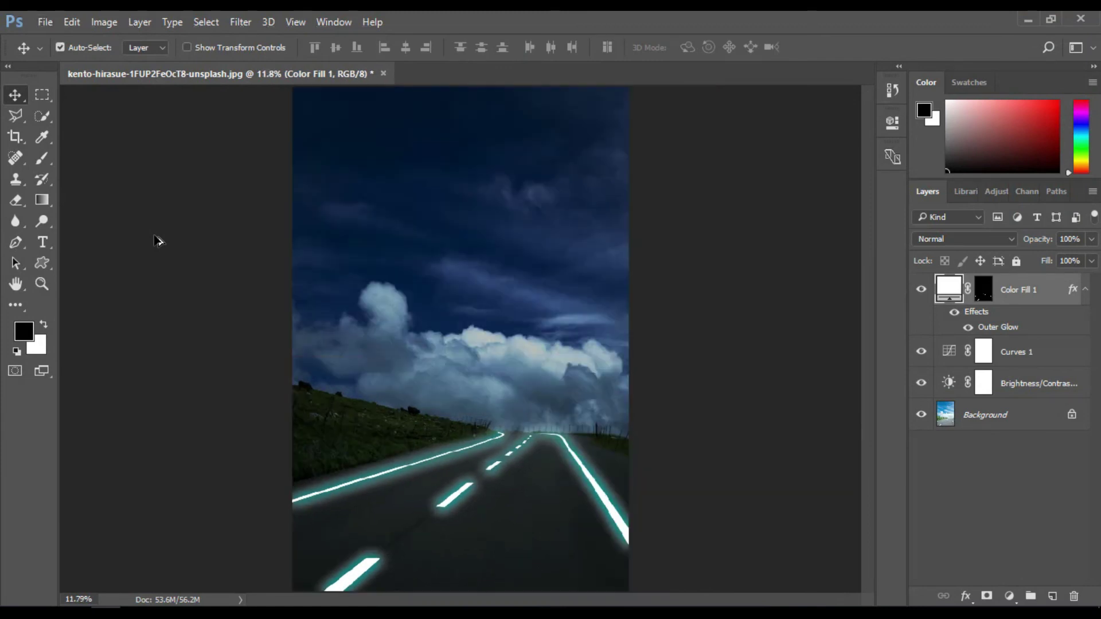